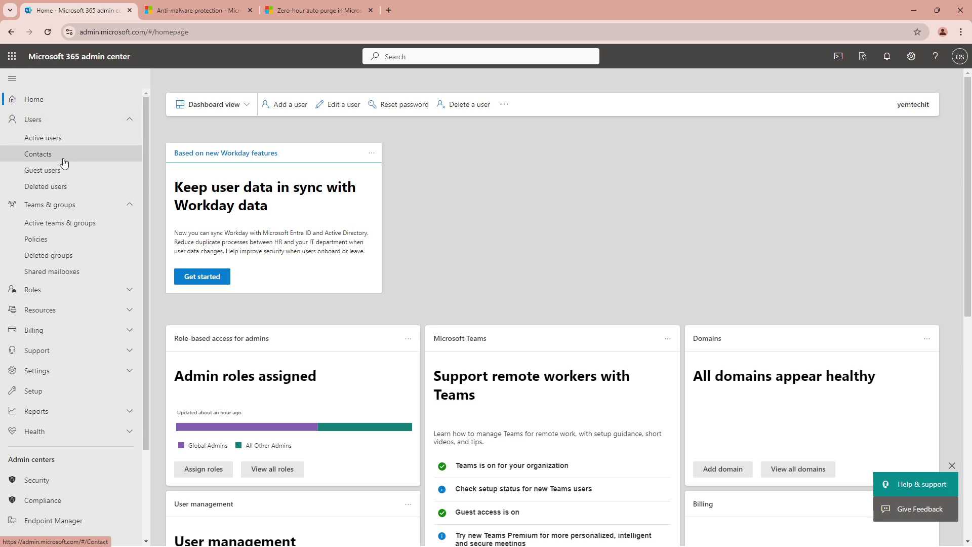
Open Security under Admin centers to launch the Microsoft Defender home page
scroll(60, 228, down, 2)
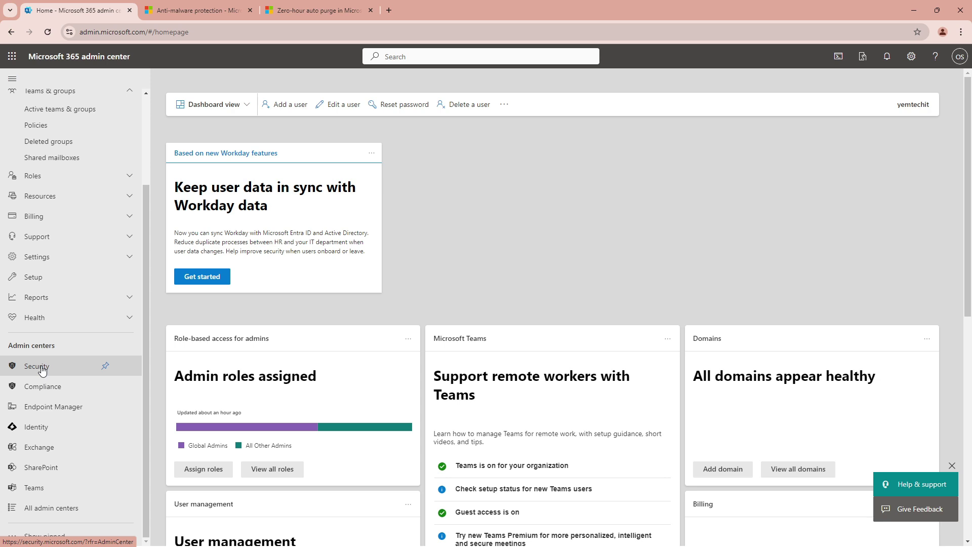
click(42, 370)
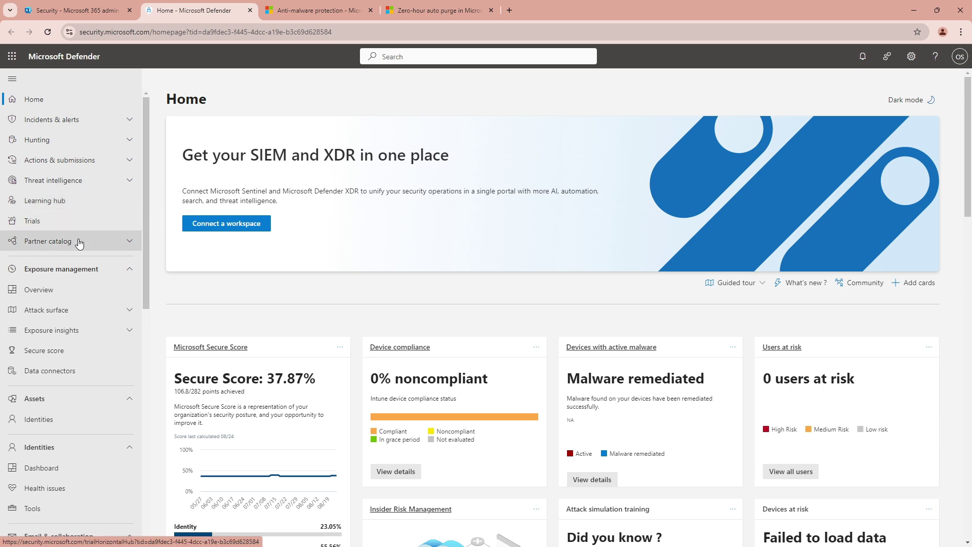
Go through Policies & rules and Threat policies to the Anti-malware policies list
scroll(70, 297, down, 3)
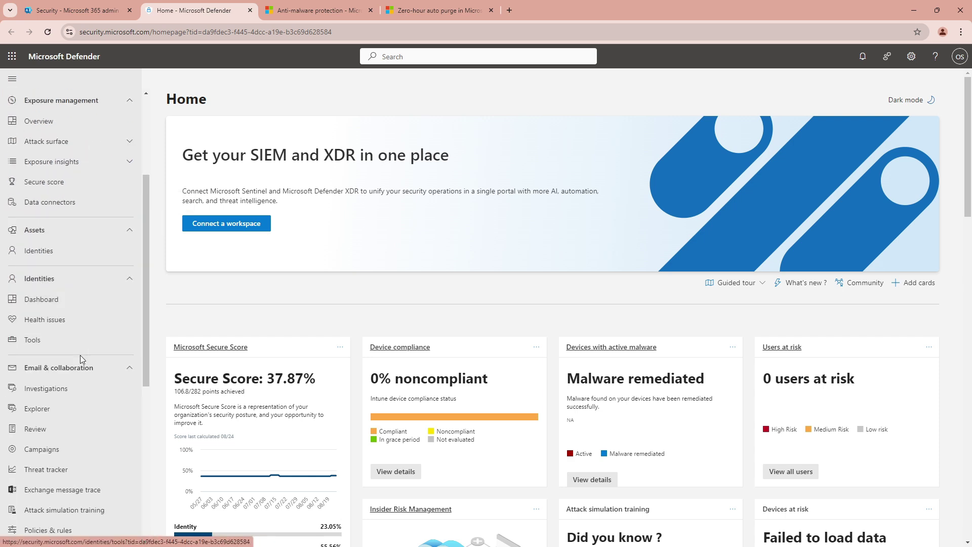
scroll(71, 303, down, 3)
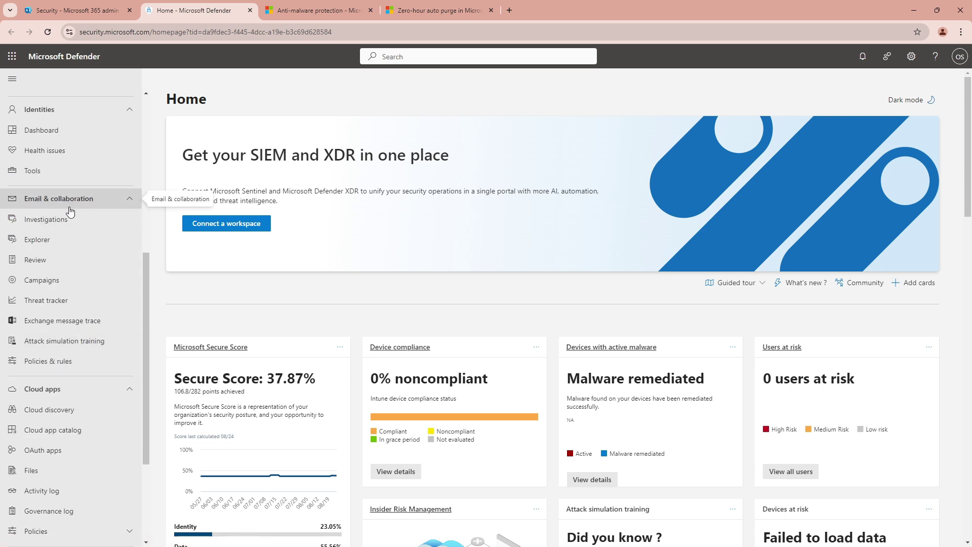
click(49, 365)
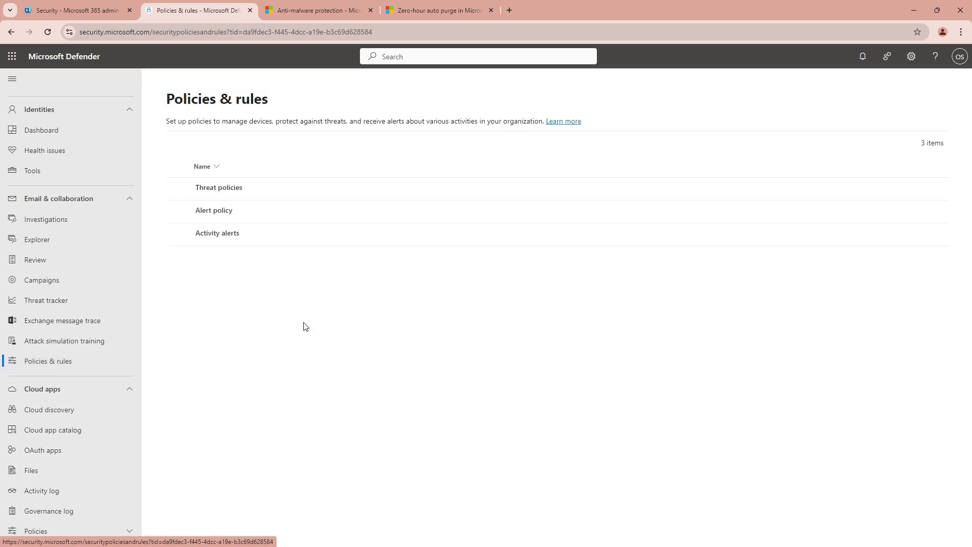
click(225, 191)
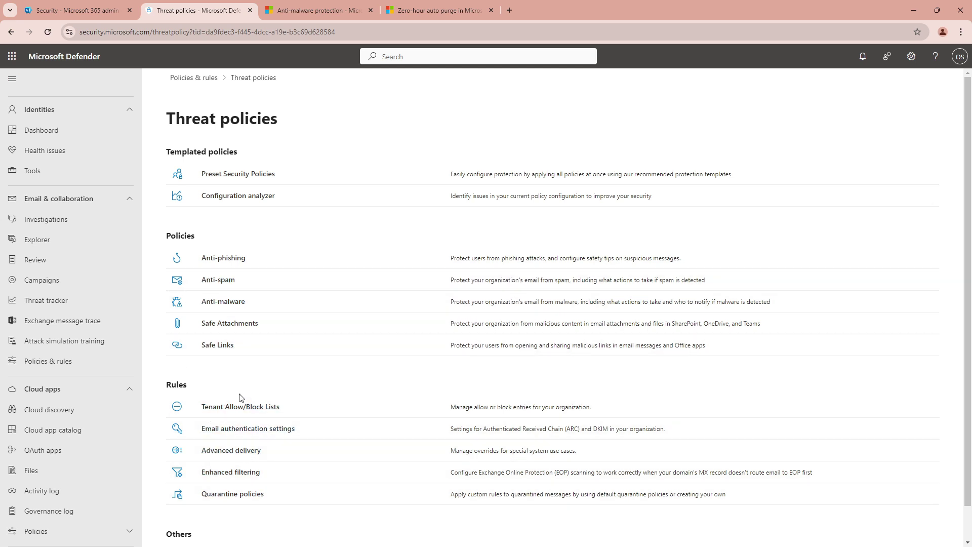
click(223, 302)
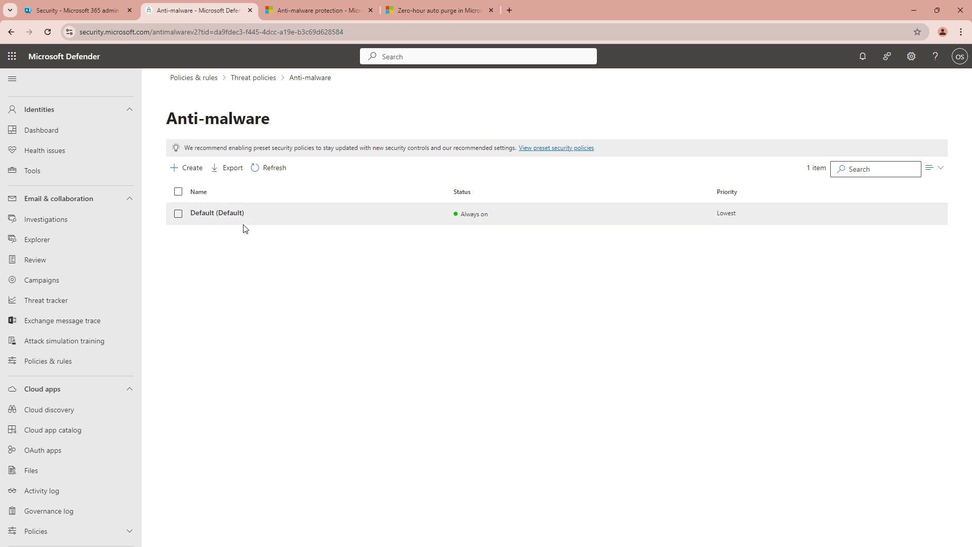
Inspect the Default anti-malware policy's details, then start a new policy with Create
click(205, 218)
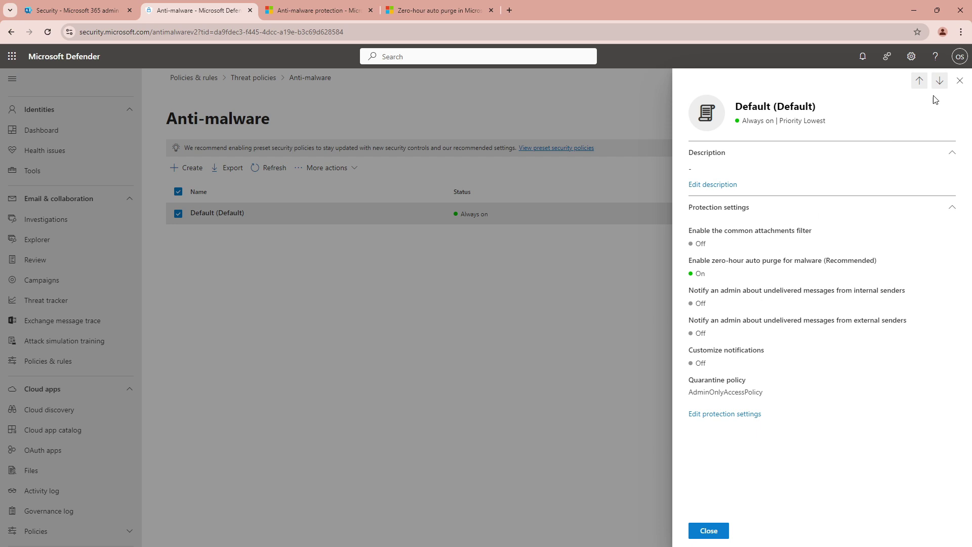
click(957, 87)
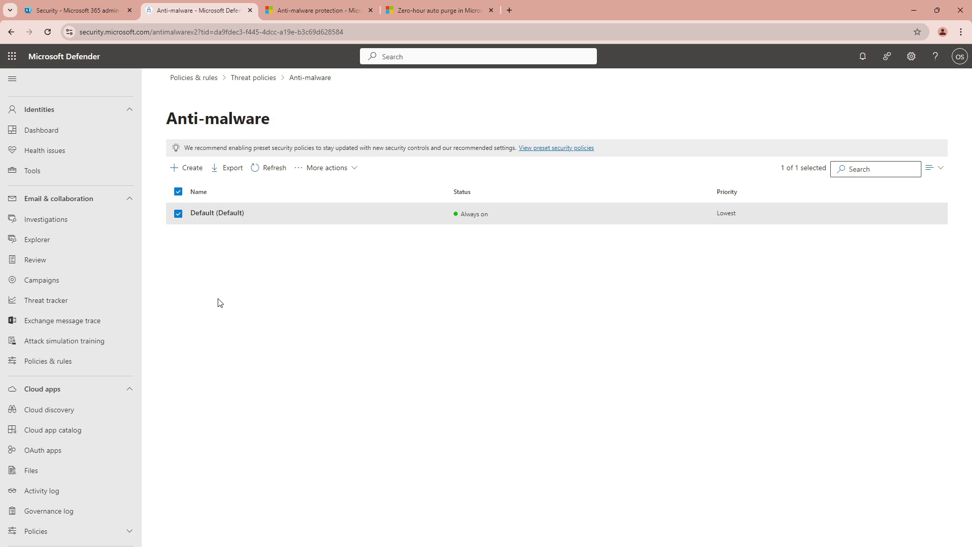
click(228, 213)
click(190, 168)
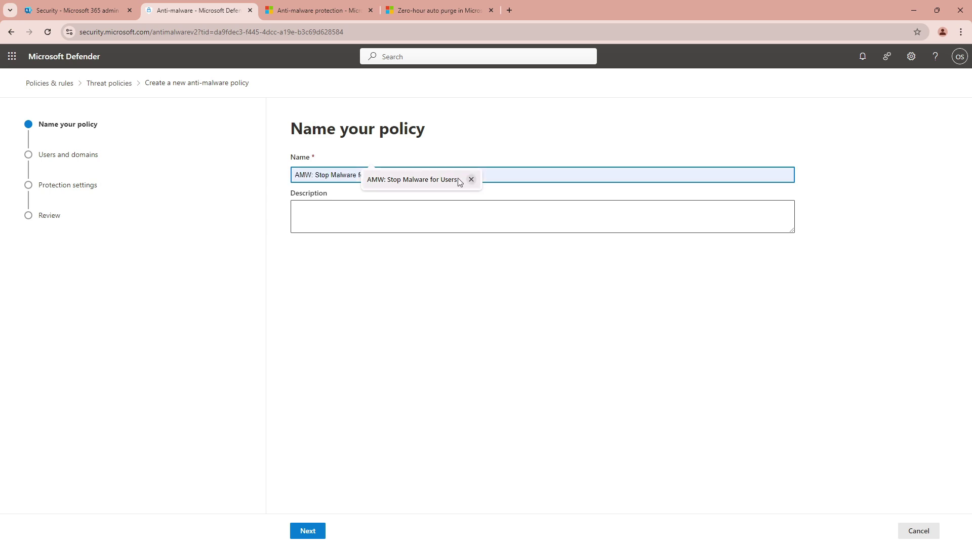
Edit the suggested name so the policy is called 'AMW001: Stop Malware for Users'
click(403, 180)
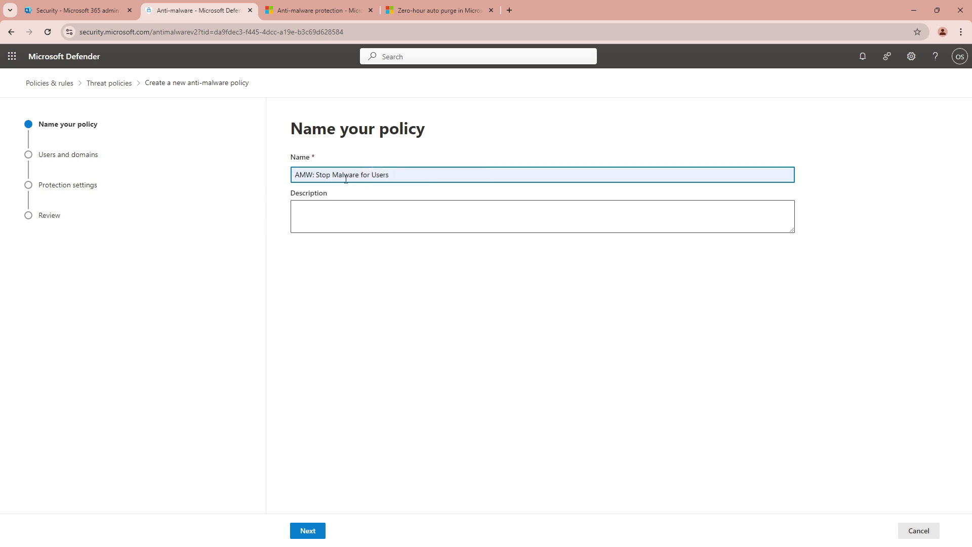
drag(406, 179, 337, 175)
click(395, 175)
text(oo)
key(BackSpace)
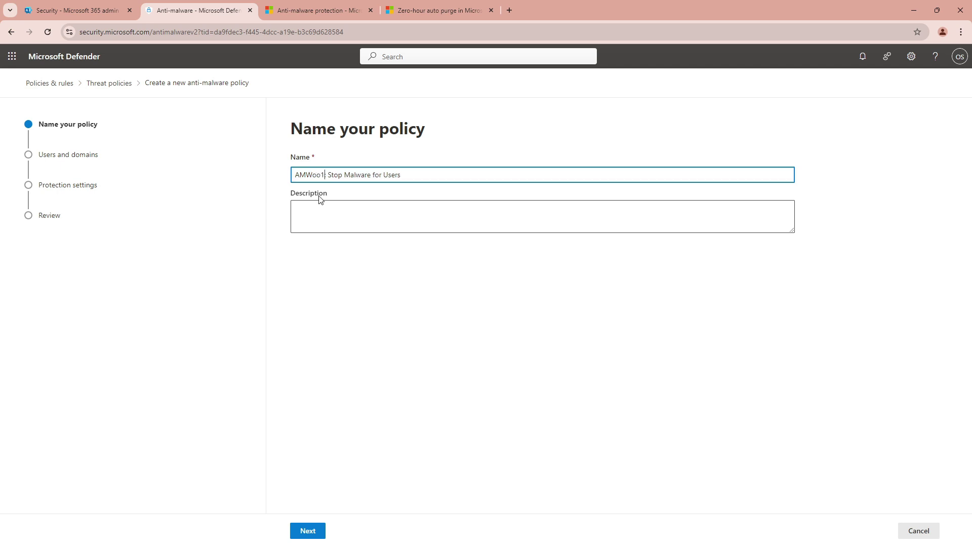
key(BackSpace)
key(BackSpace)
text(W001)
click(334, 209)
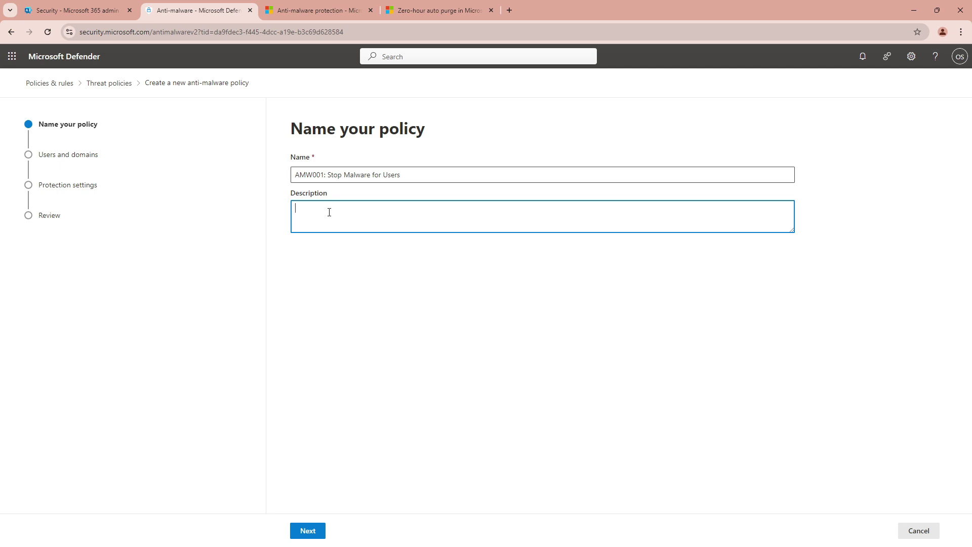
Add the description 'This is to stop any files extension to our users.' and continue
text(his s)
key(BackSpace)
text(is to stop any)
text(files extension to our users.)
click(309, 531)
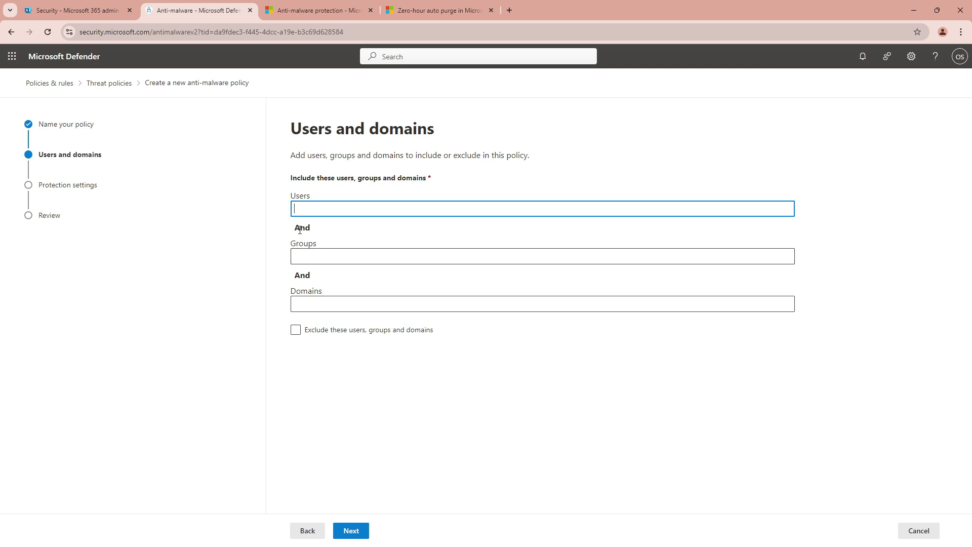
Include the domains yemtechit.site and yemtechit.onmicrosoft.com in the policy
click(312, 302)
text(y)
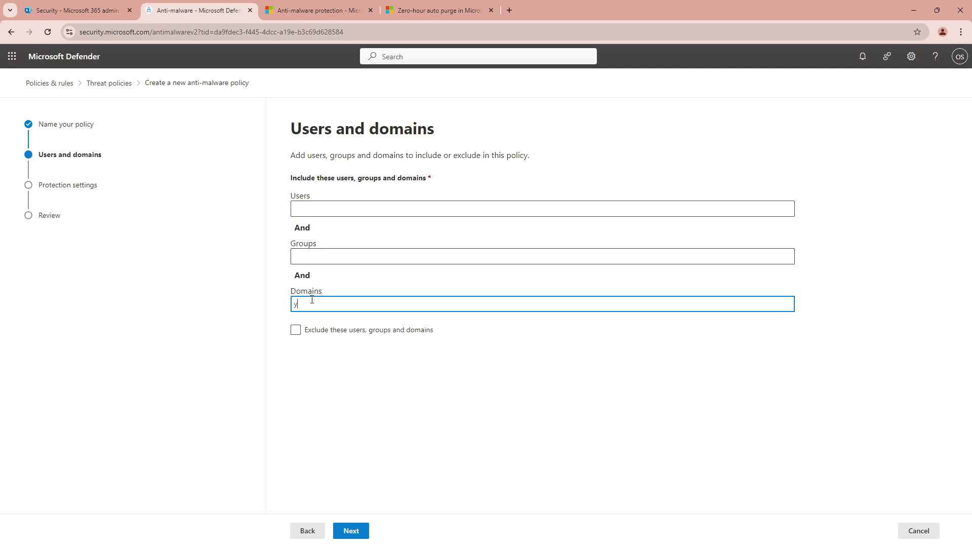
text(emtec)
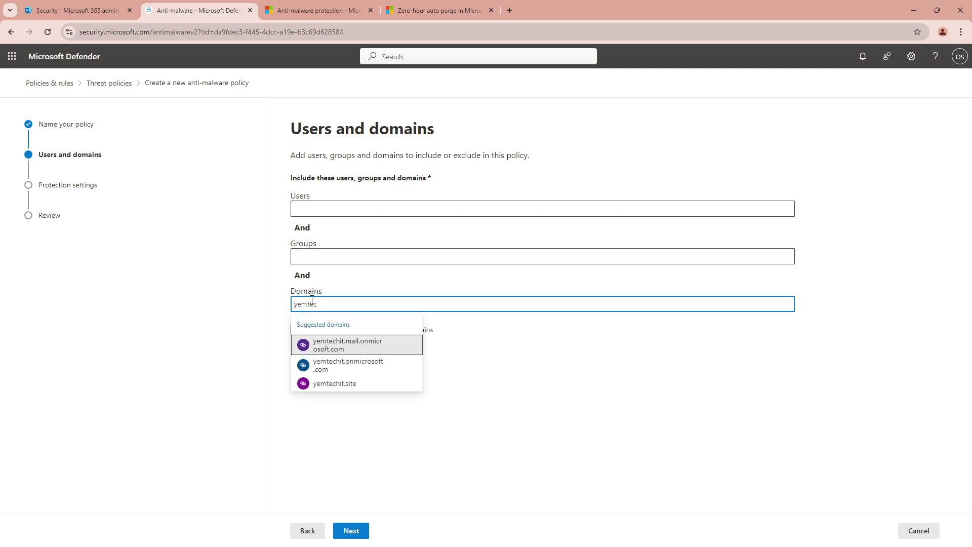
click(329, 384)
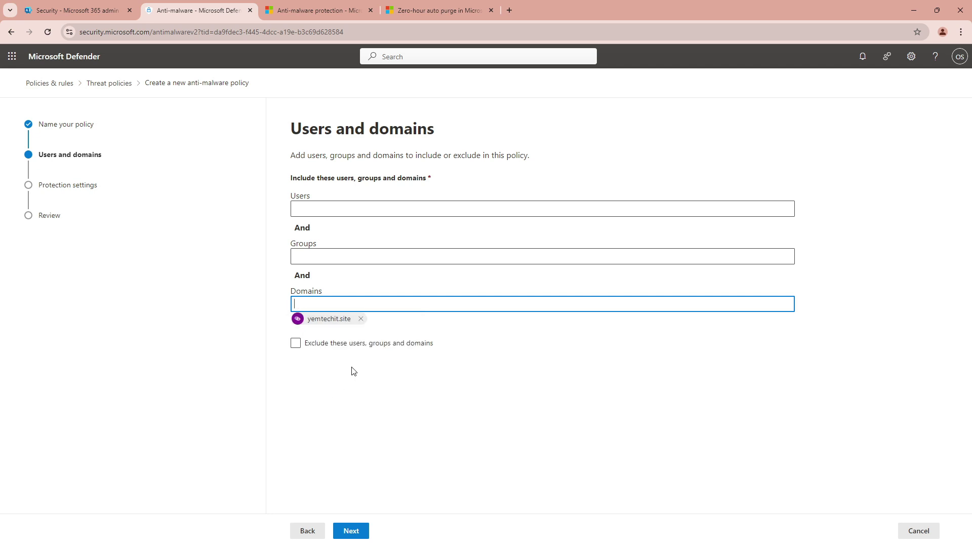
text(yem)
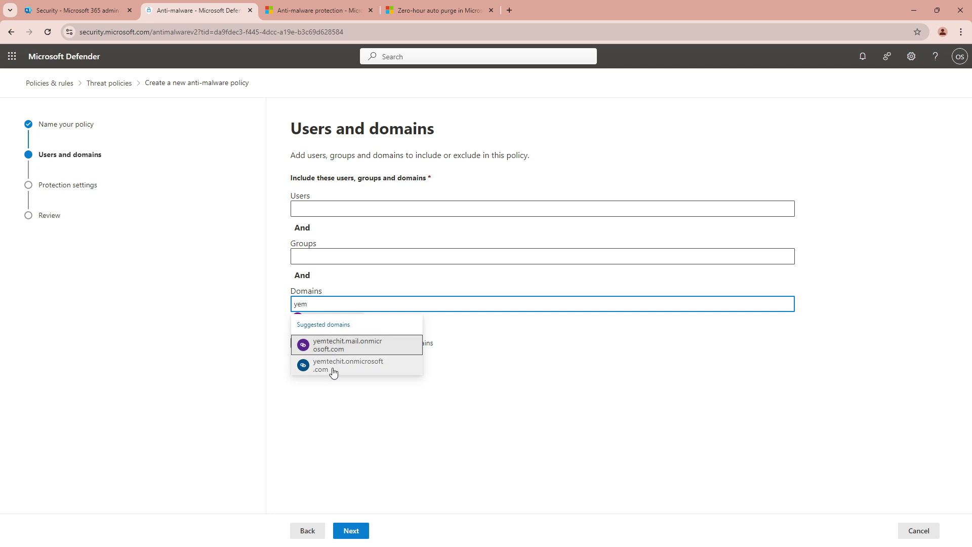
click(333, 368)
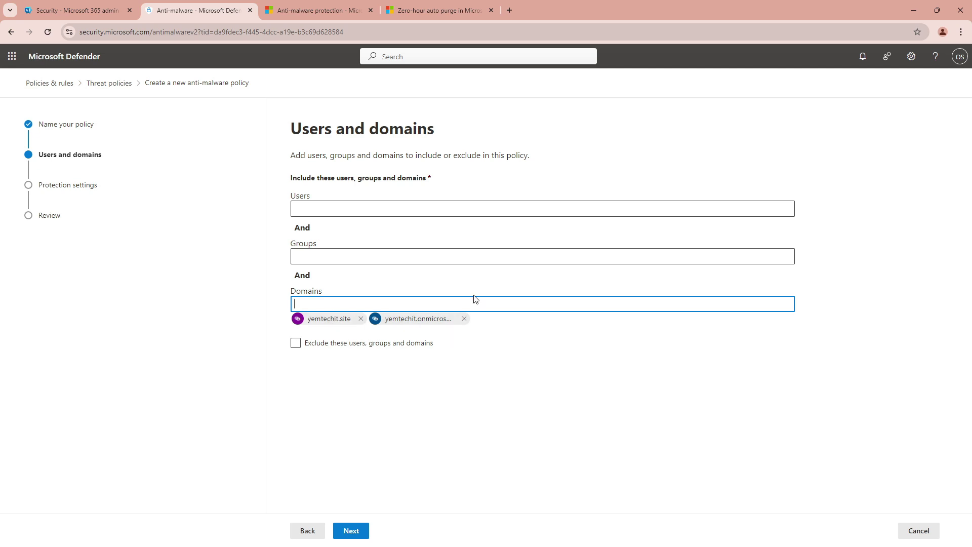
Turn off exclusions for users, groups and domains, and go to Protection settings
click(296, 344)
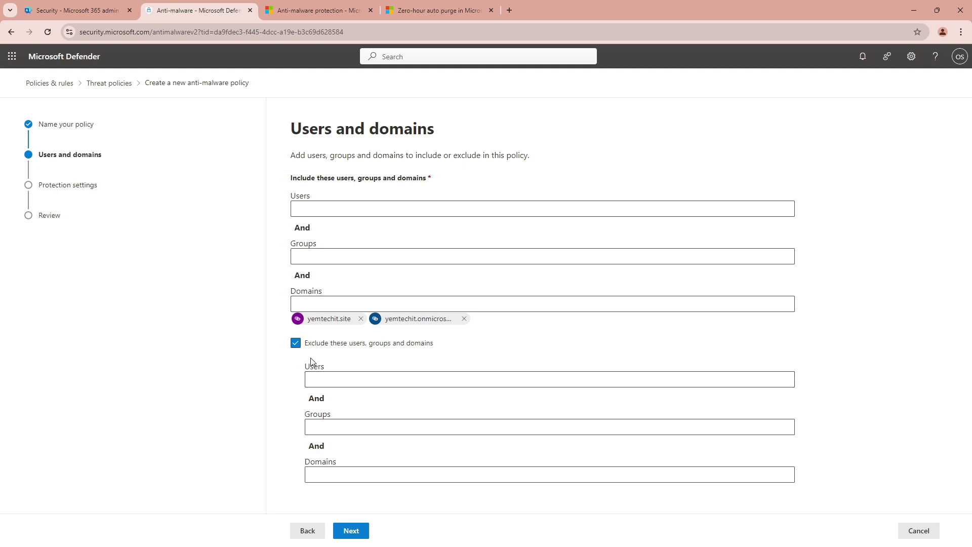
click(295, 344)
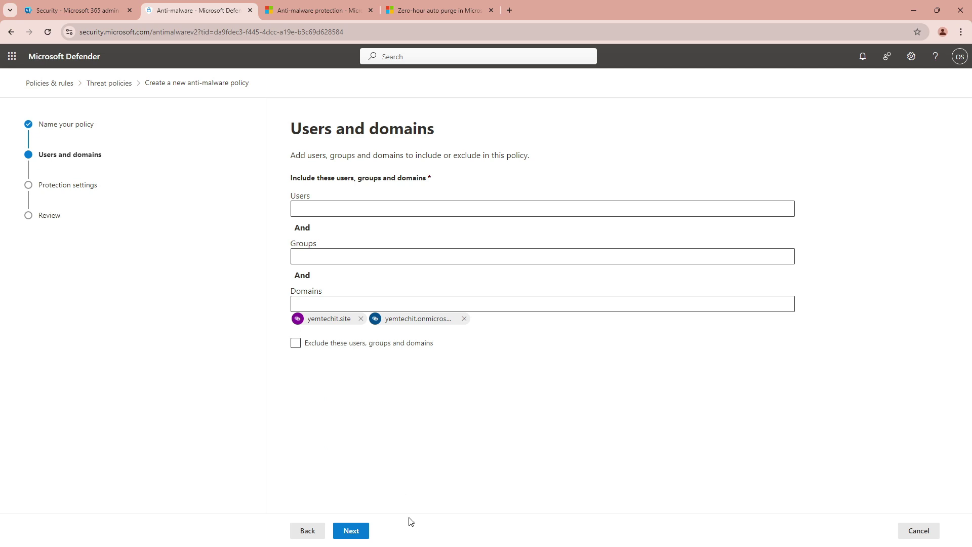
click(354, 535)
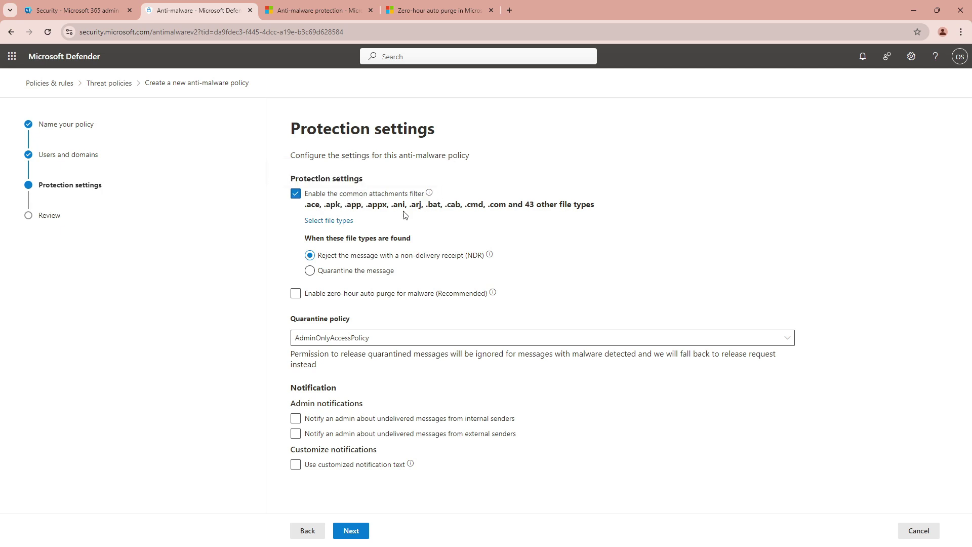
Add .obj to the common attachments filter's blocked file types
click(332, 221)
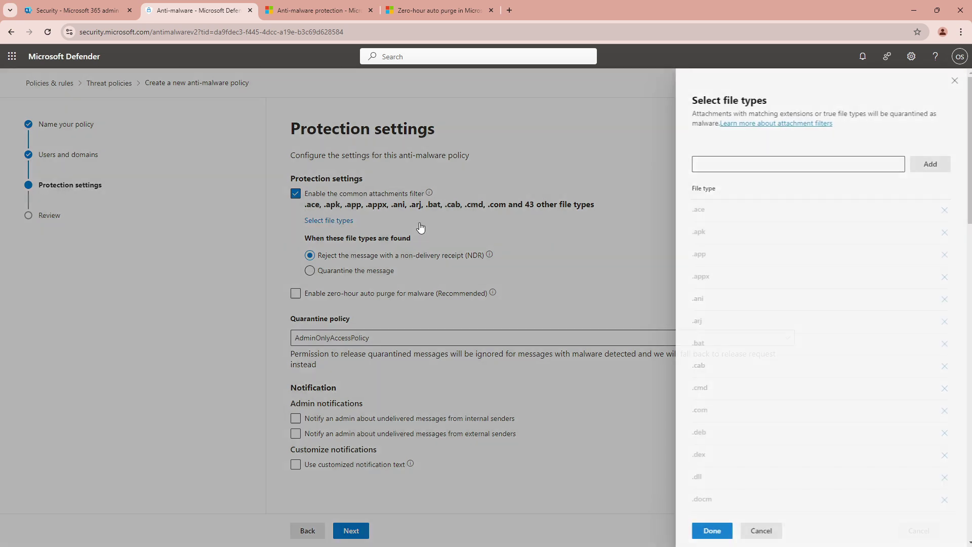
scroll(800, 334, down, 6)
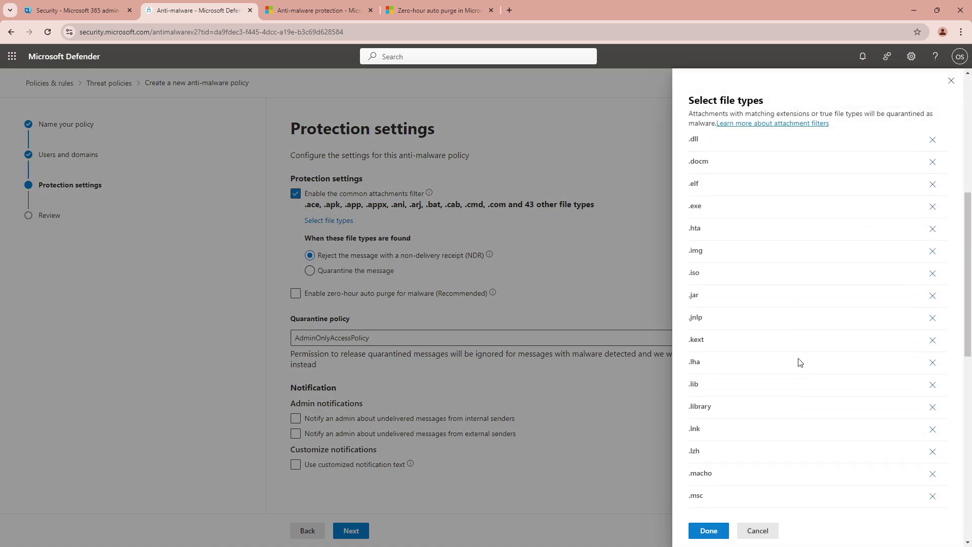
scroll(798, 369, down, 10)
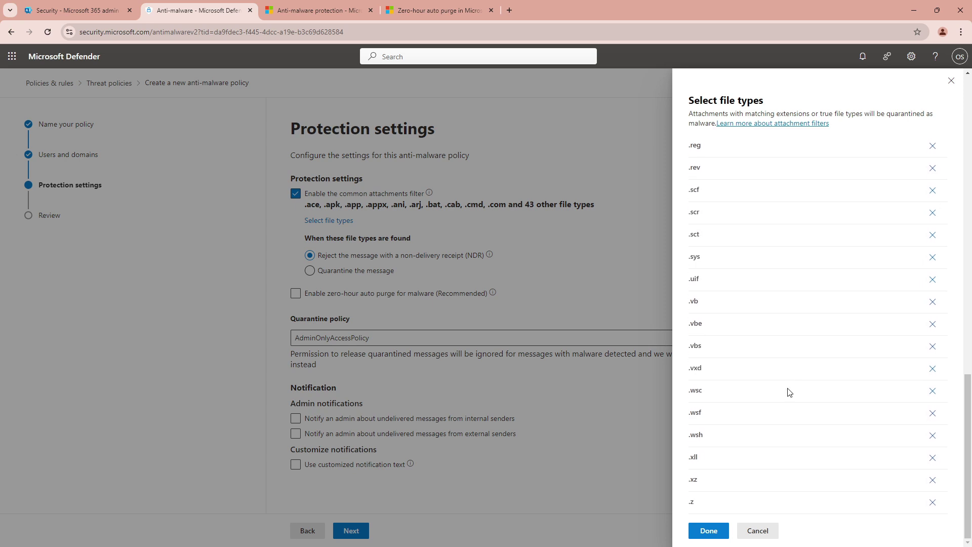
scroll(788, 395, up, 3)
scroll(790, 385, down, 3)
scroll(792, 360, up, 8)
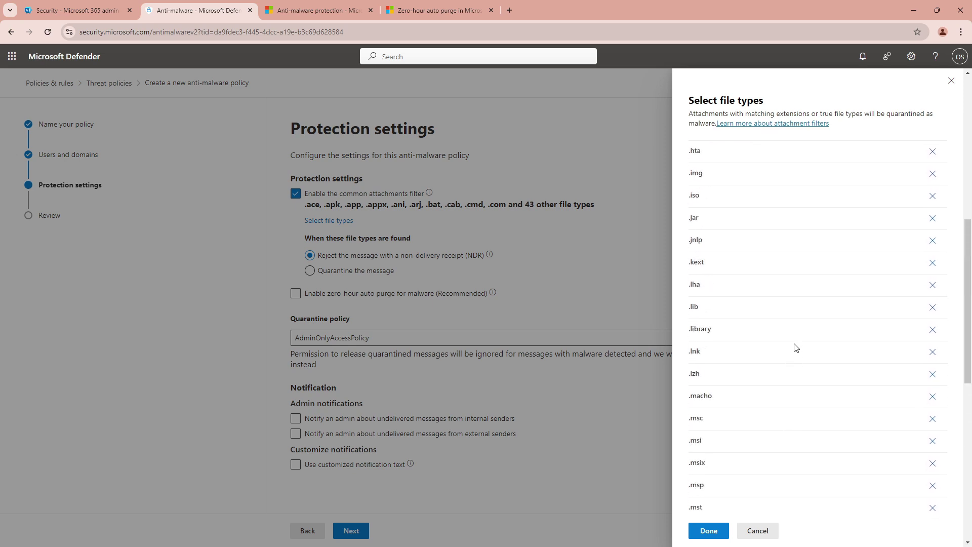
scroll(796, 347, up, 4)
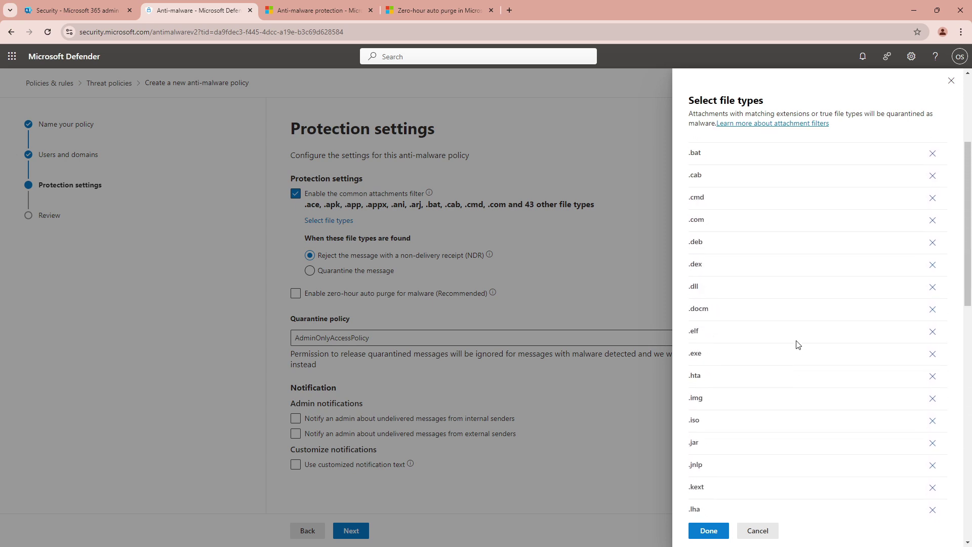
scroll(797, 339, up, 4)
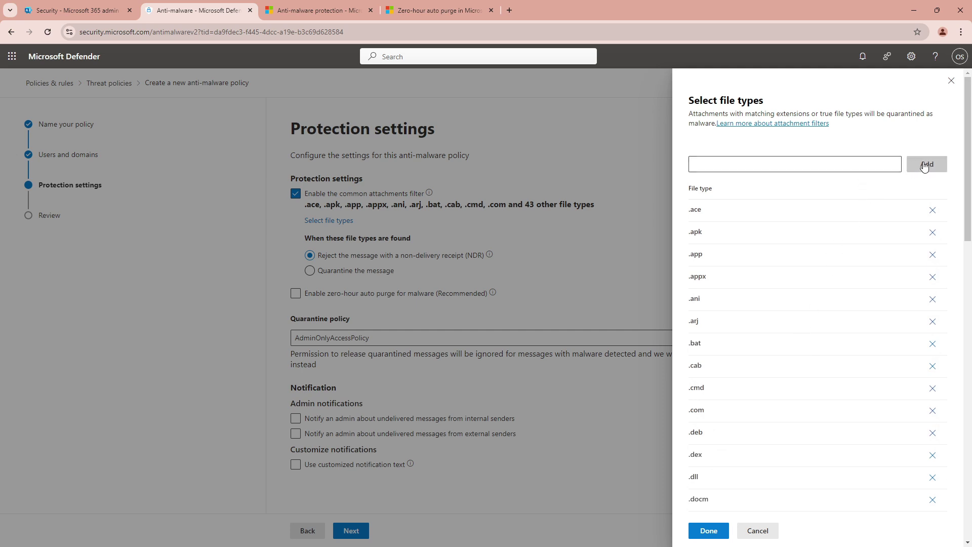
click(861, 164)
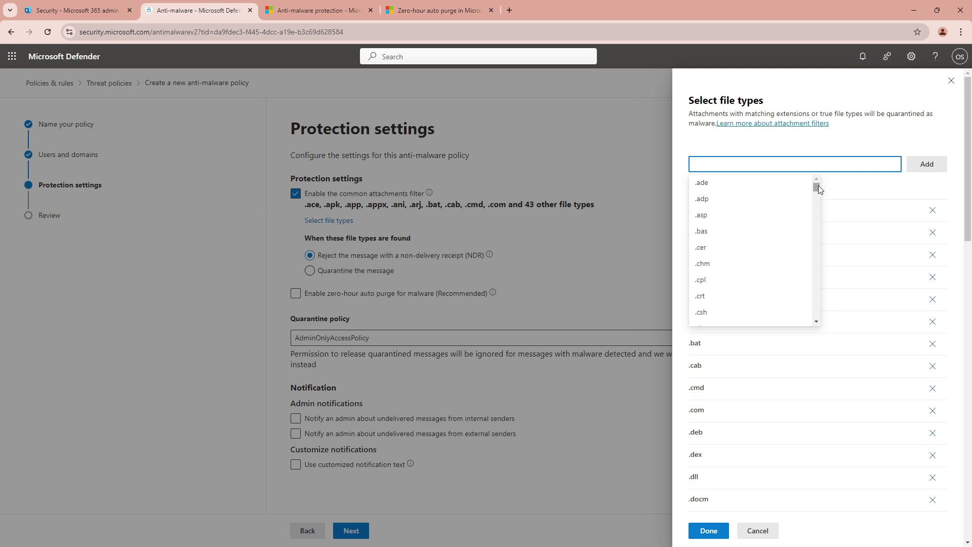
drag(816, 186, 834, 223)
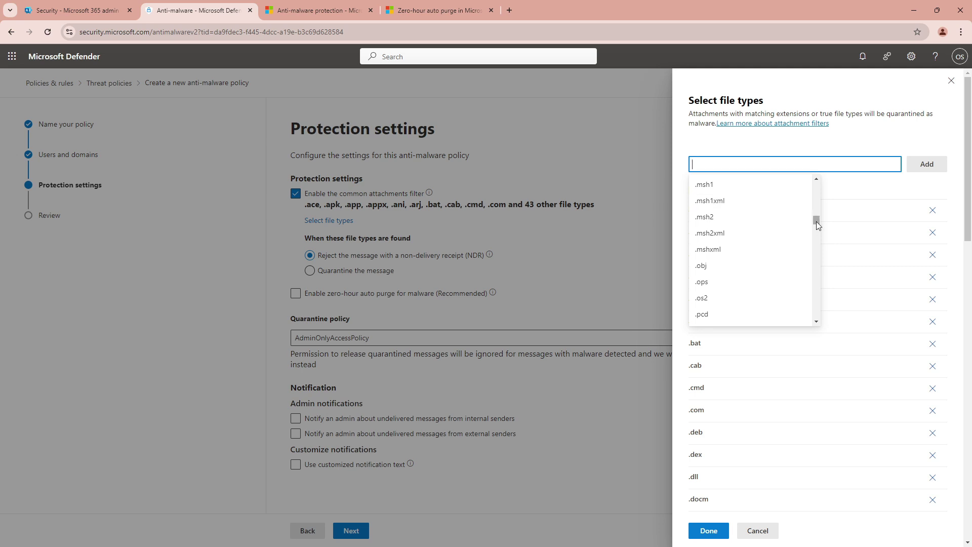
click(723, 265)
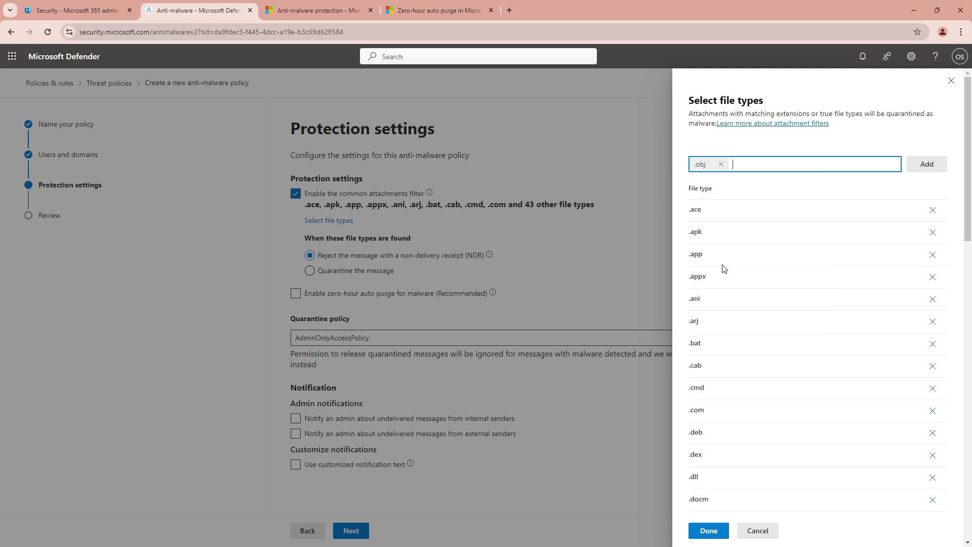
click(926, 164)
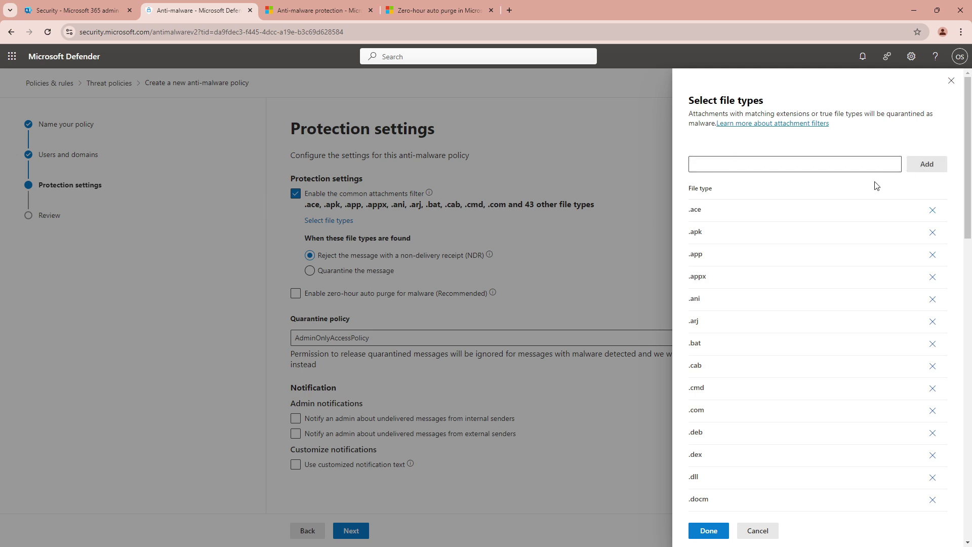
Review the updated file type list and confirm it with Done
scroll(729, 393, down, 10)
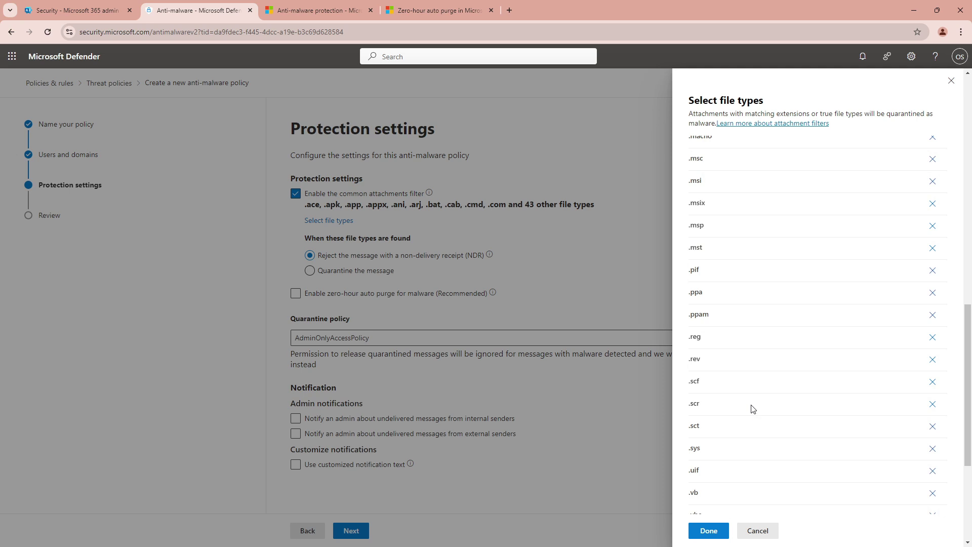
scroll(752, 408, up, 3)
scroll(754, 400, up, 10)
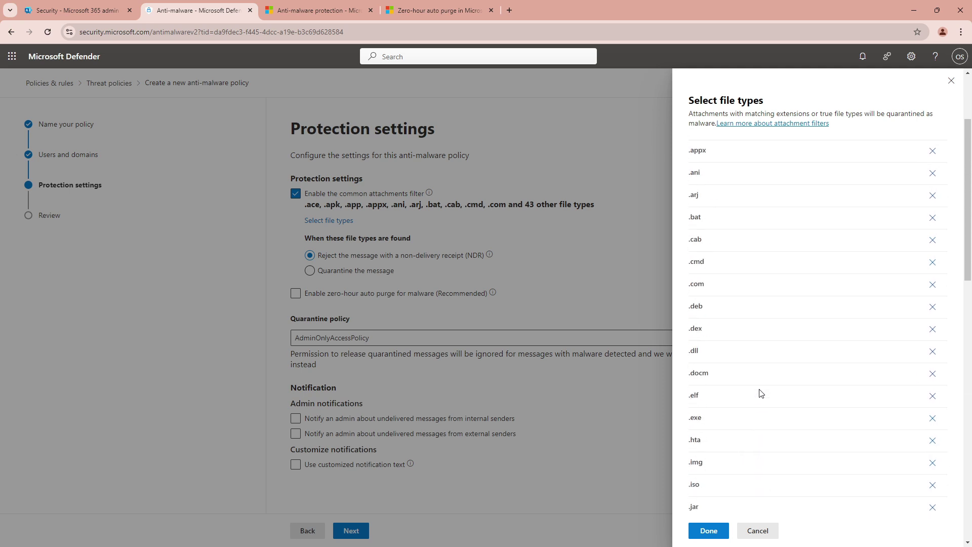
scroll(762, 391, down, 10)
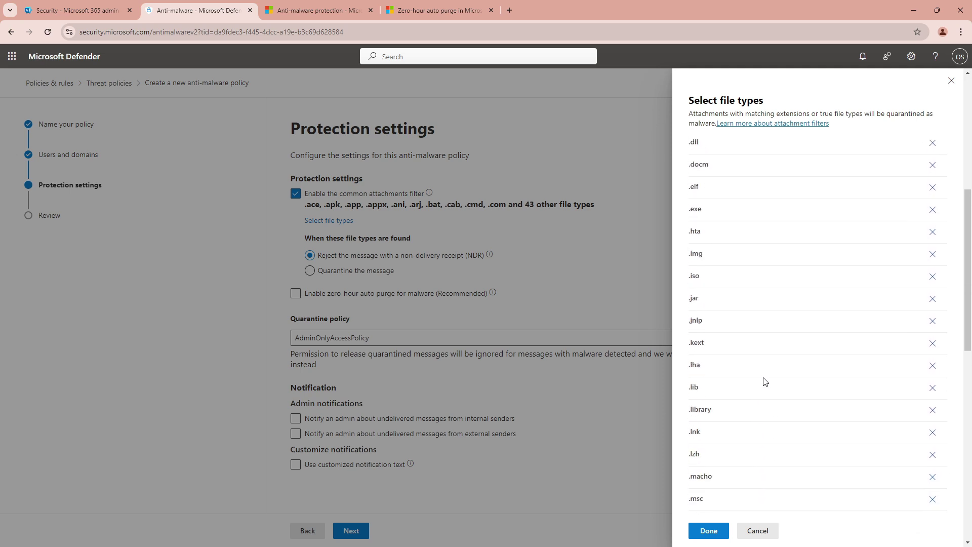
scroll(767, 389, down, 4)
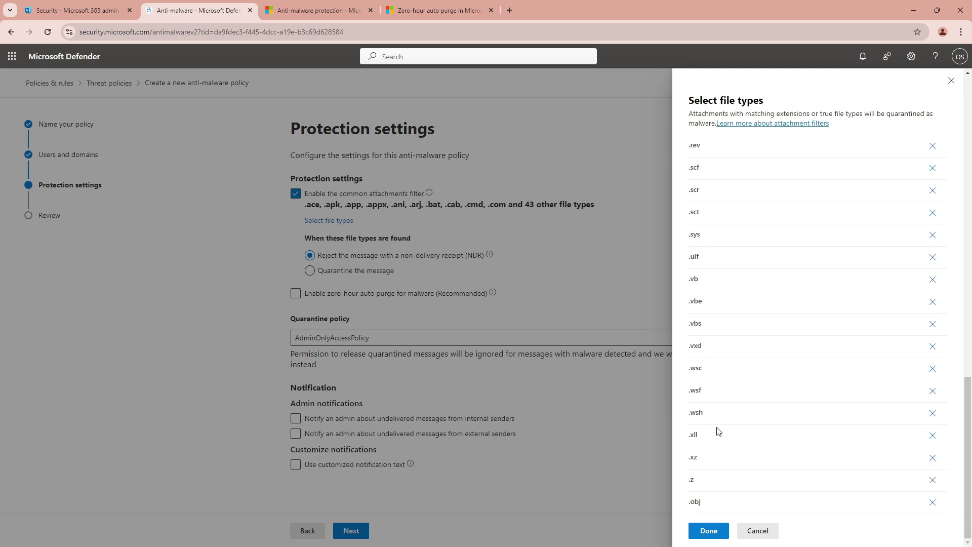
scroll(724, 421, up, 3)
scroll(732, 405, up, 3)
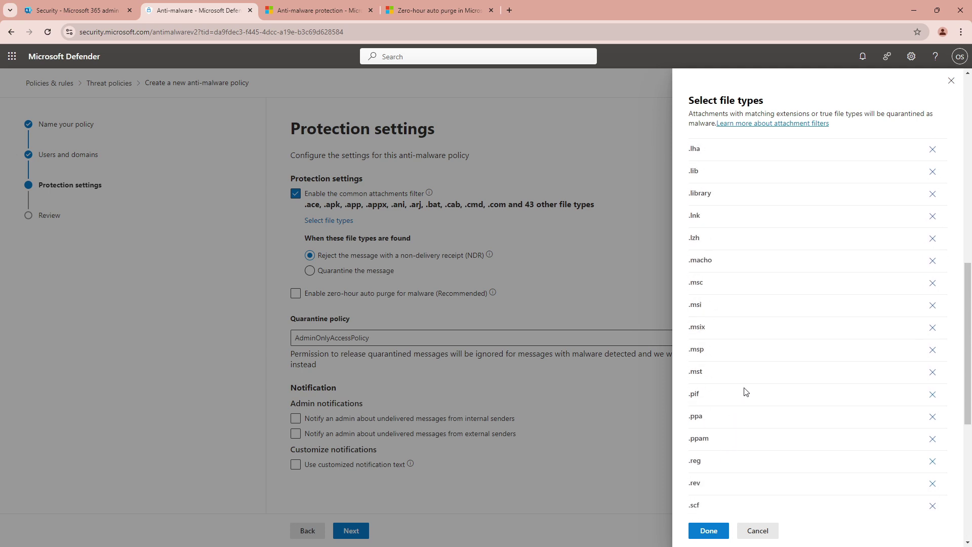
scroll(743, 392, up, 3)
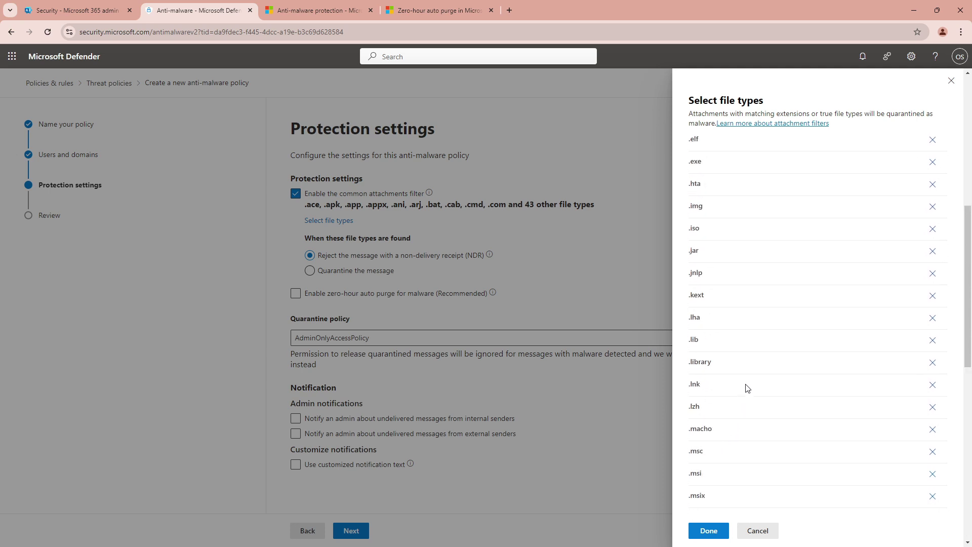
click(706, 531)
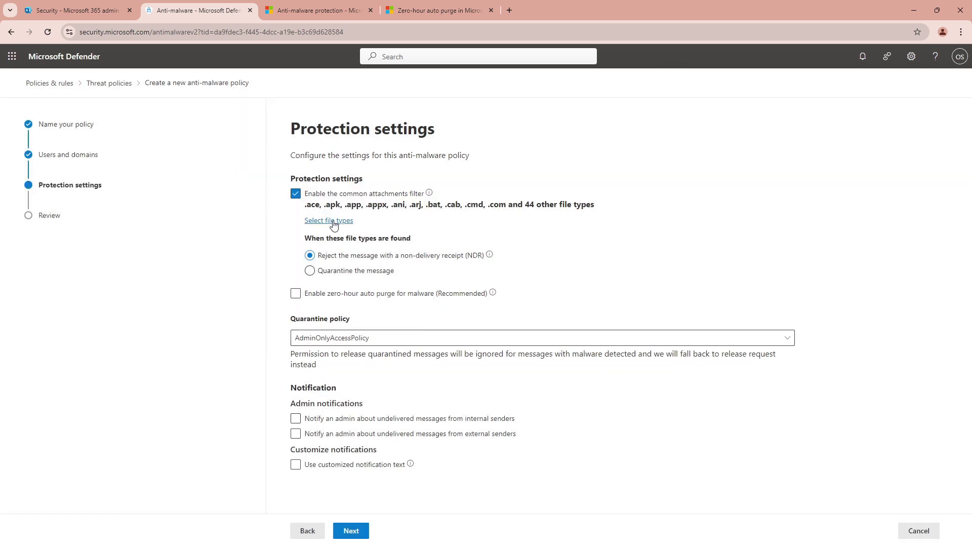
mouse_move(457, 256)
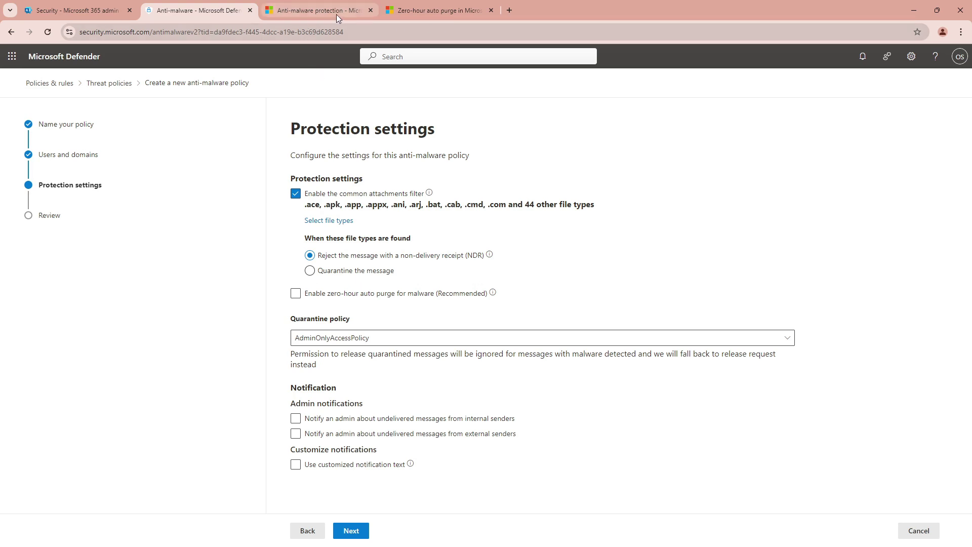
Read the Learn article's common attachments filter section and its default and additional file types
click(310, 8)
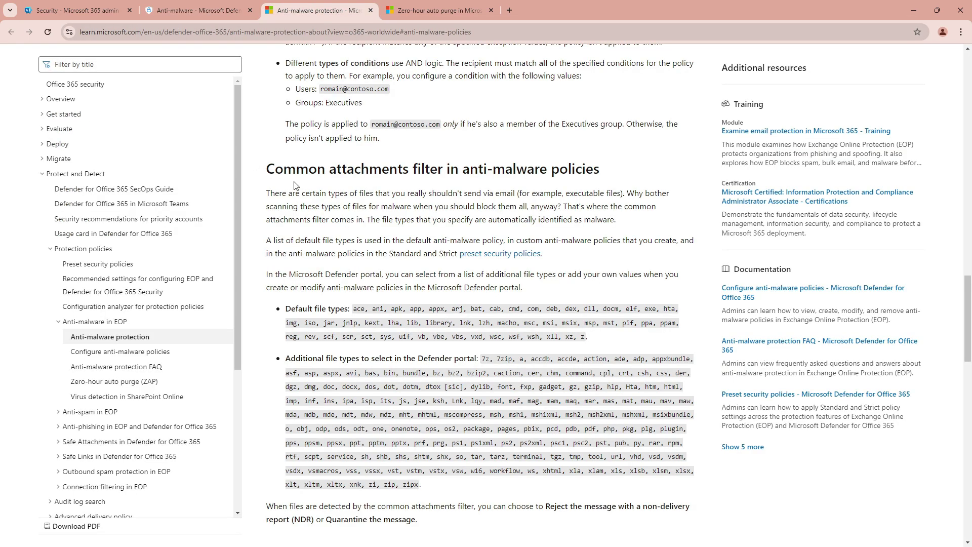
drag(267, 169, 600, 178)
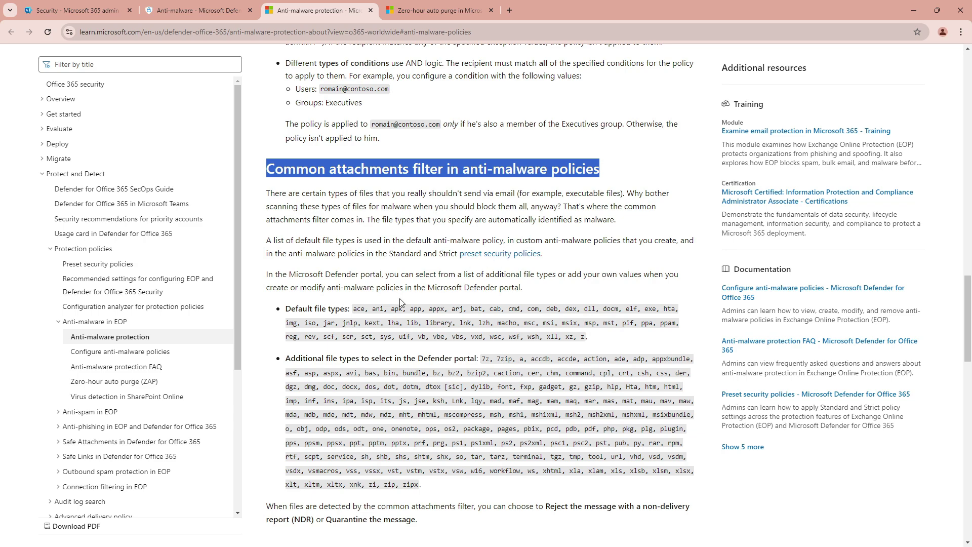
scroll(519, 237, down, 3)
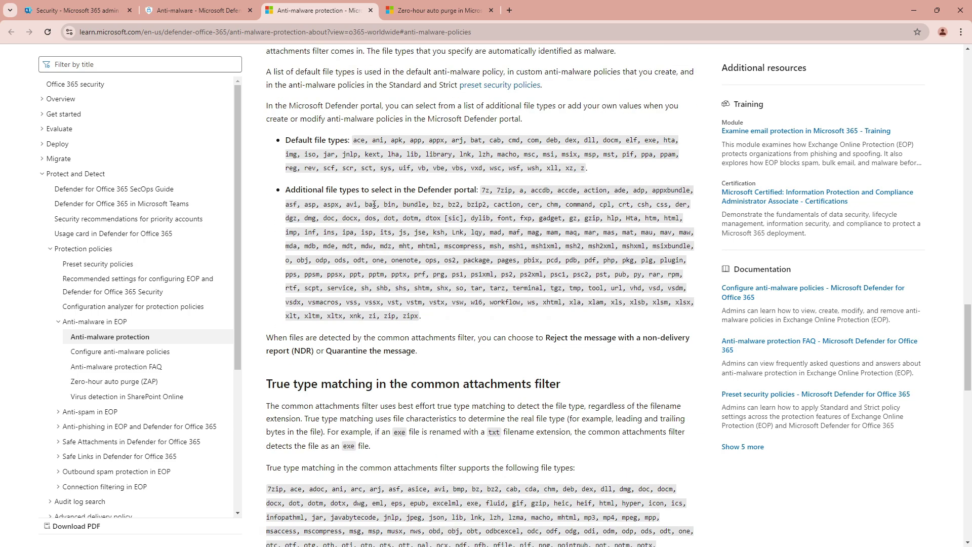
scroll(499, 272, down, 3)
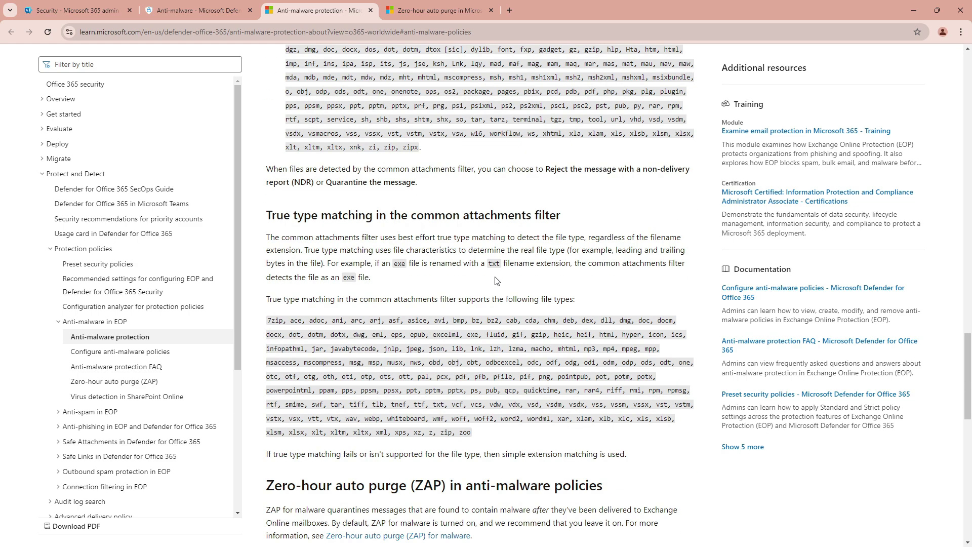
scroll(494, 281, down, 3)
scroll(494, 281, up, 3)
scroll(496, 280, up, 5)
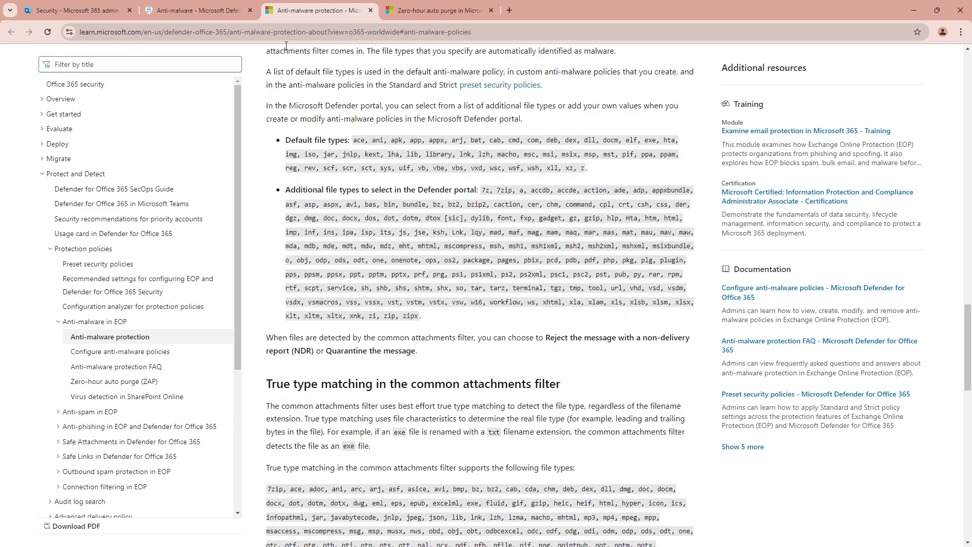
Back in Defender, tick 'Enable zero-hour auto purge for malware (Recommended)'
click(206, 14)
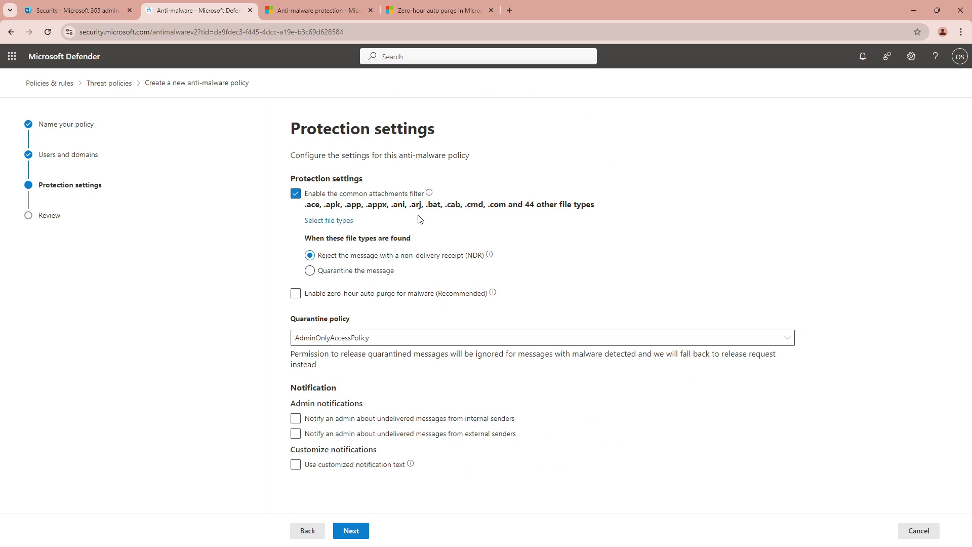
click(296, 294)
Read the ZAP article's introduction and its definition of zero-hour auto purge
mouse_move(492, 294)
click(422, 10)
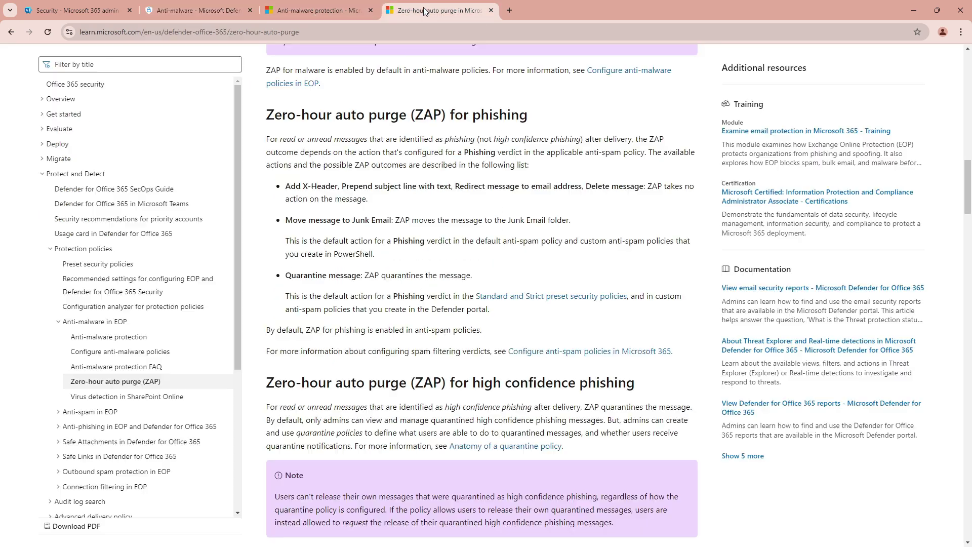
scroll(383, 218, up, 2)
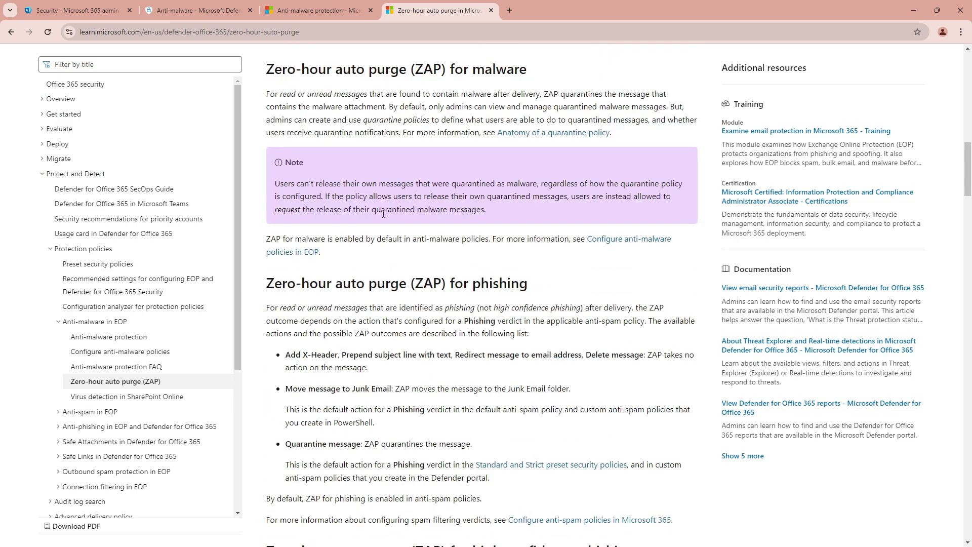
scroll(383, 238, up, 4)
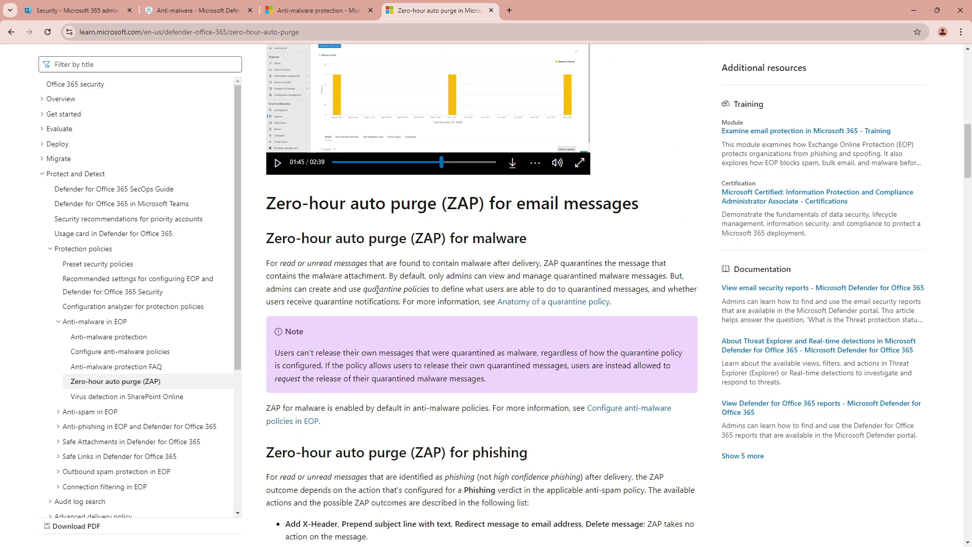
scroll(376, 294, up, 3)
scroll(377, 291, down, 2)
scroll(378, 287, up, 2)
scroll(378, 289, up, 7)
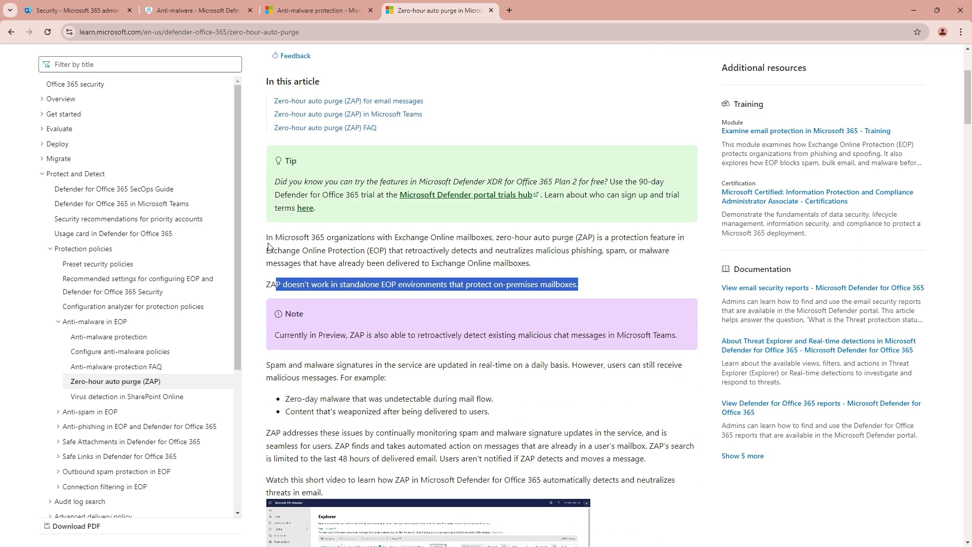
drag(267, 238, 383, 241)
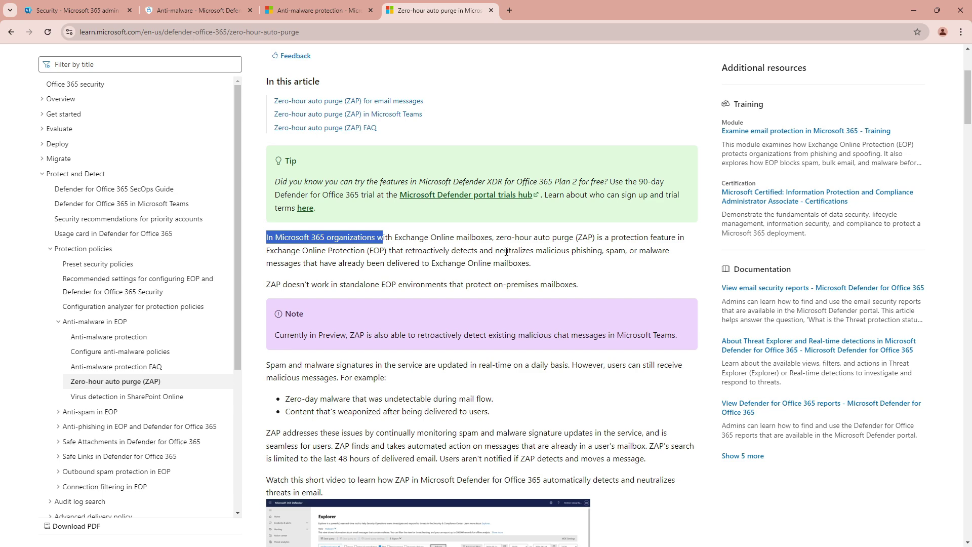
drag(496, 237, 648, 248)
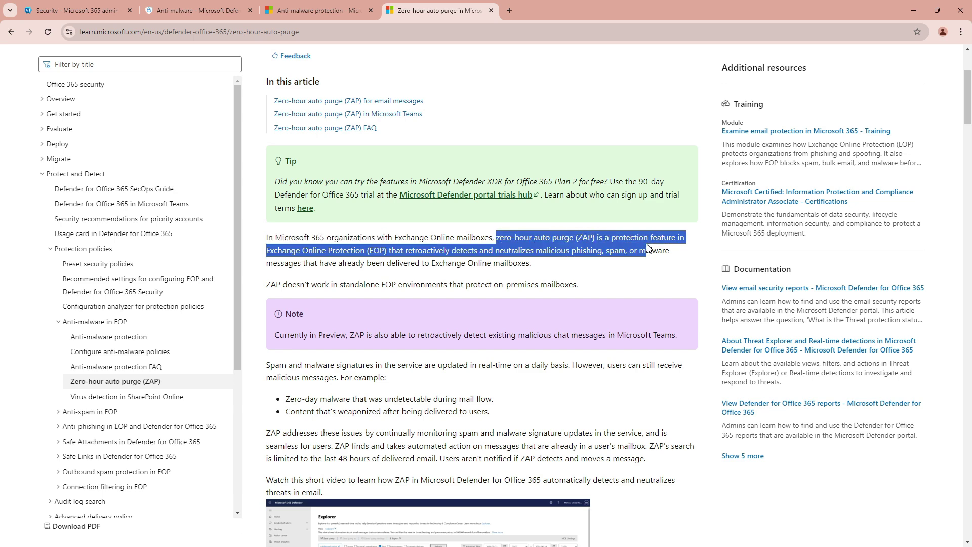
click(599, 241)
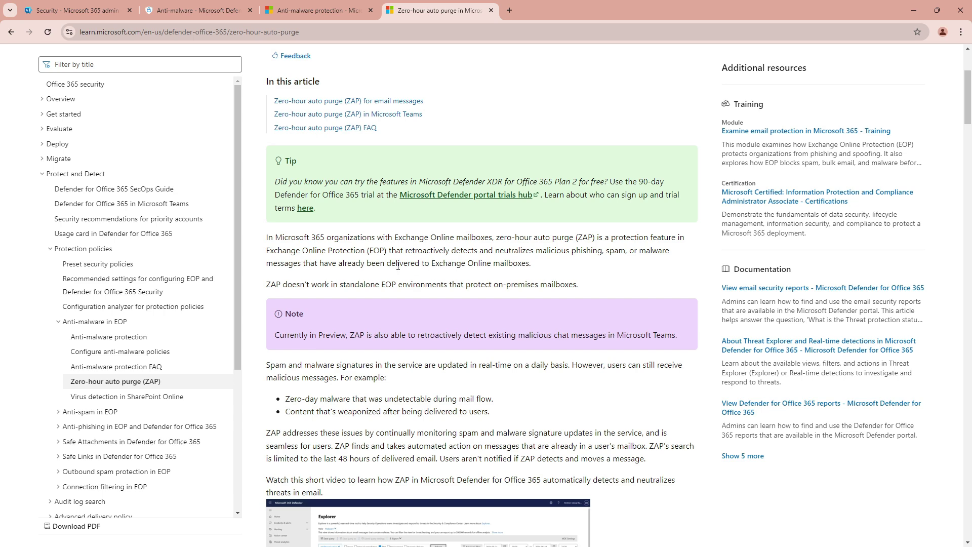
Highlight the ZAP protection description, then return to the anti-malware policy wizard
drag(604, 238, 508, 250)
scroll(380, 324, down, 3)
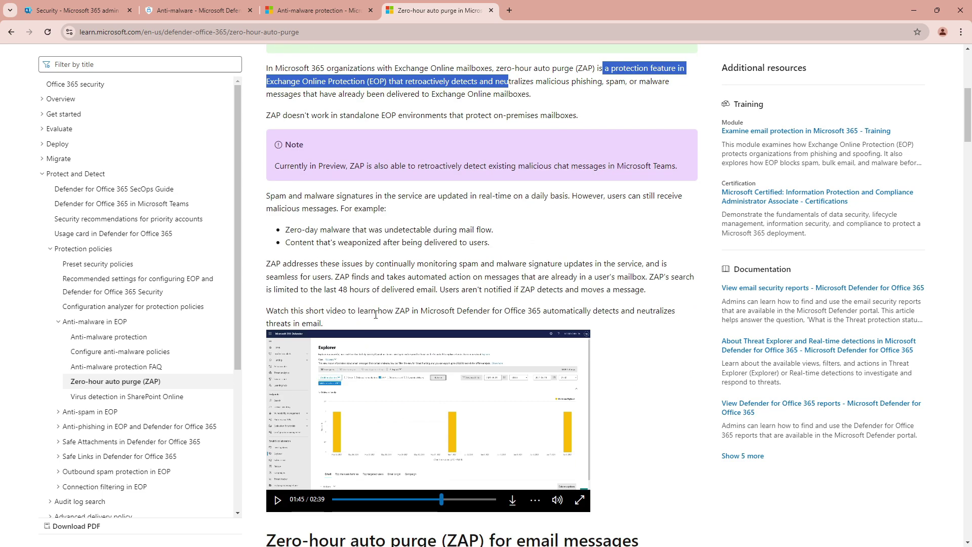
scroll(374, 311, up, 3)
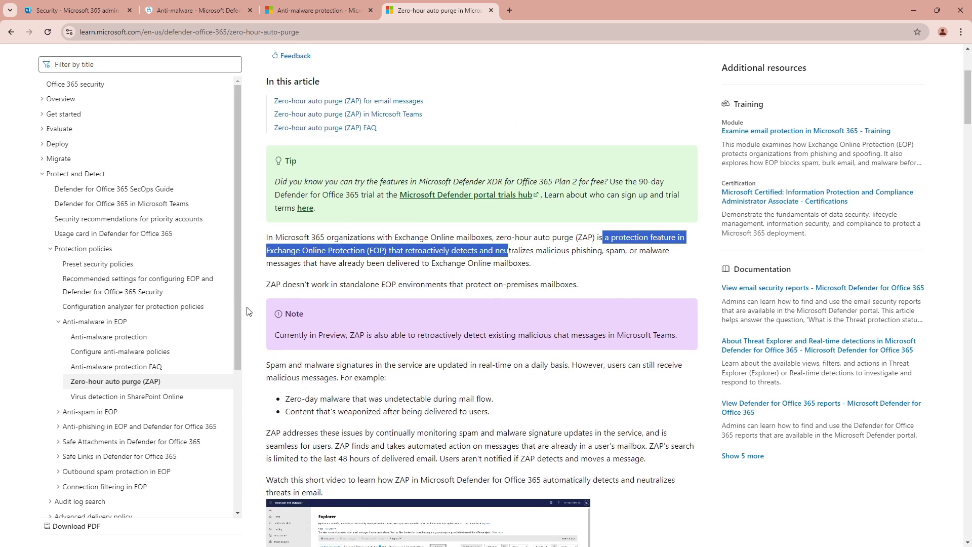
click(197, 10)
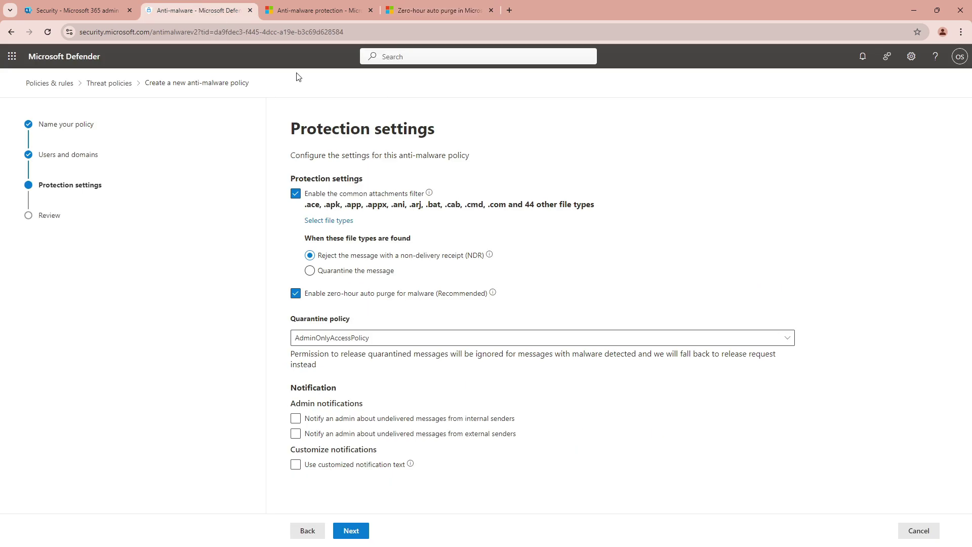
Choose AdminOnlyAccessPolicy for quarantine and notify the admin's email address about undelivered internal messages
click(348, 341)
click(334, 375)
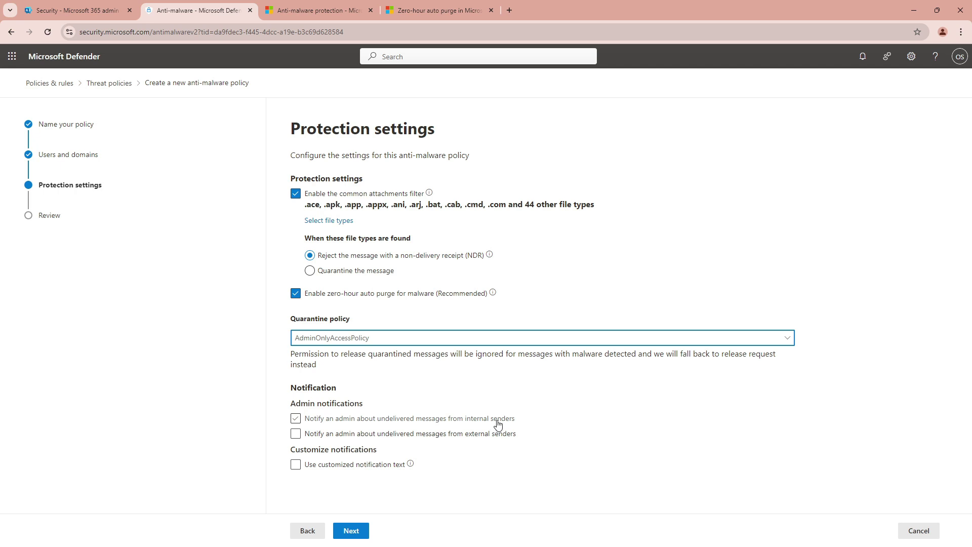
click(296, 418)
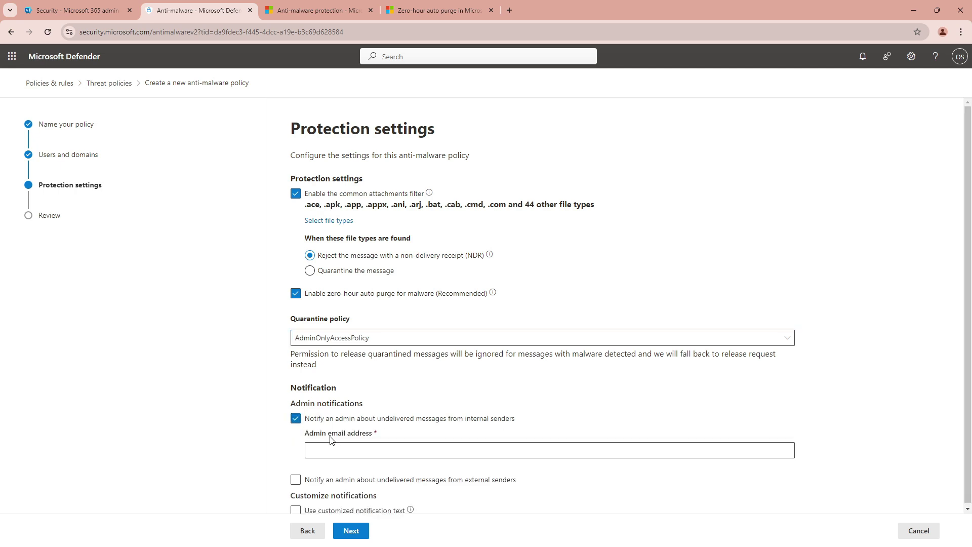
click(330, 450)
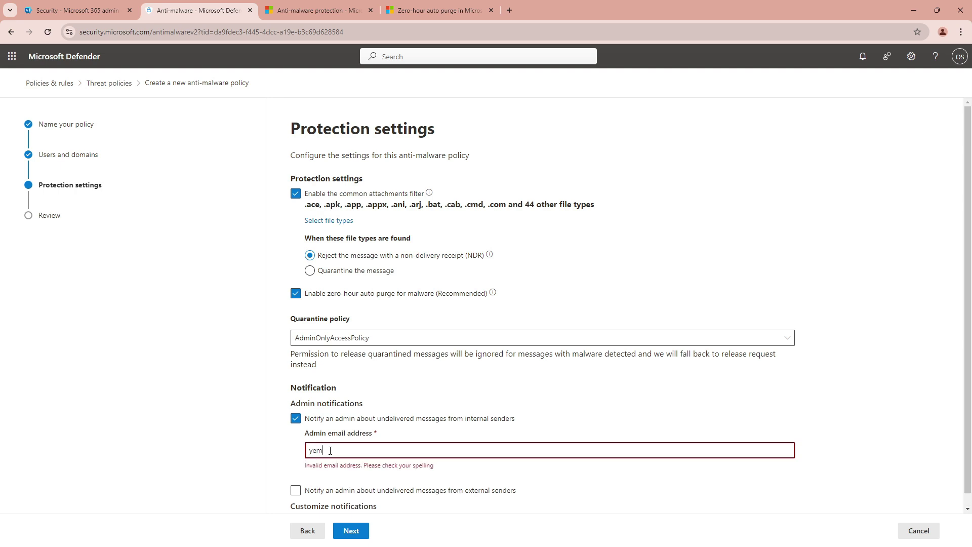
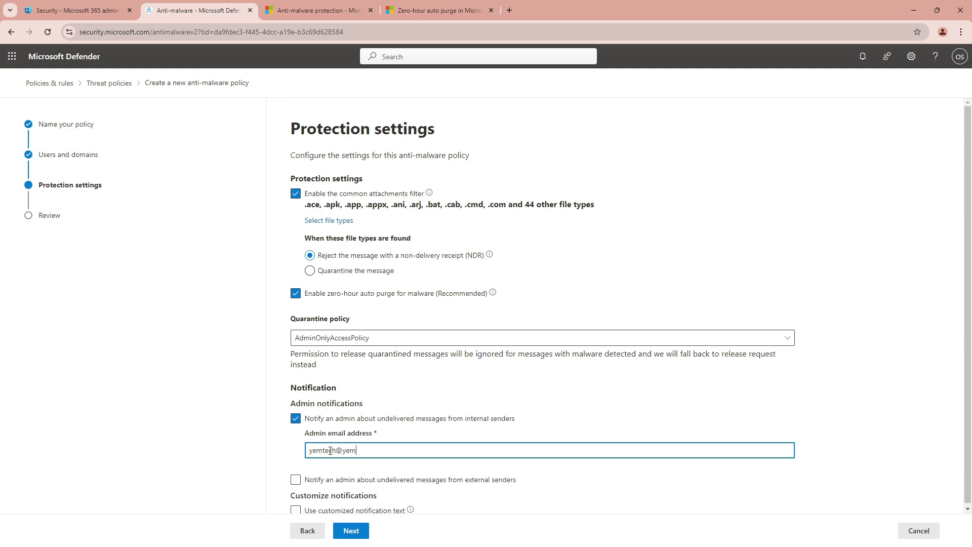
Also notify the same admin email address about undelivered messages from external senders
drag(400, 451, 311, 457)
key(ctrl+c)
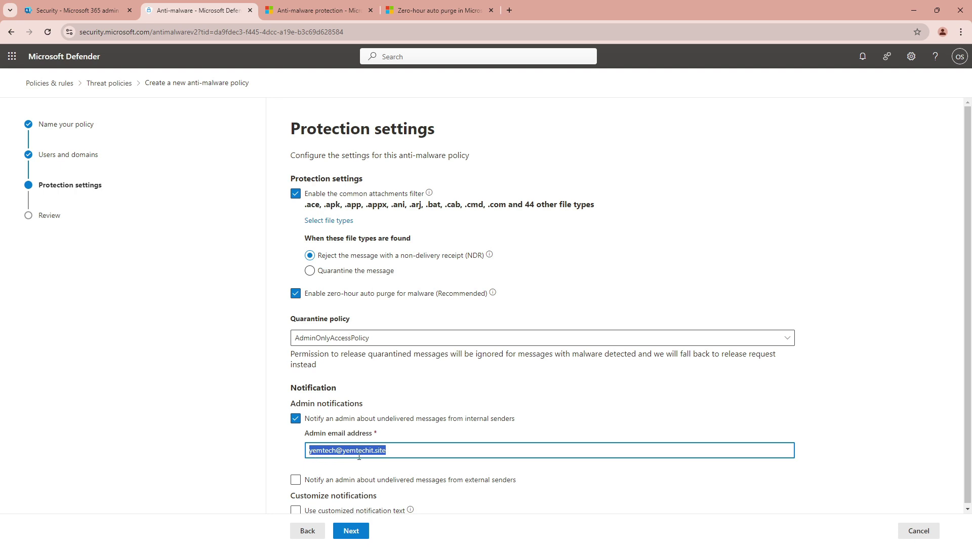
scroll(405, 484, down, 1)
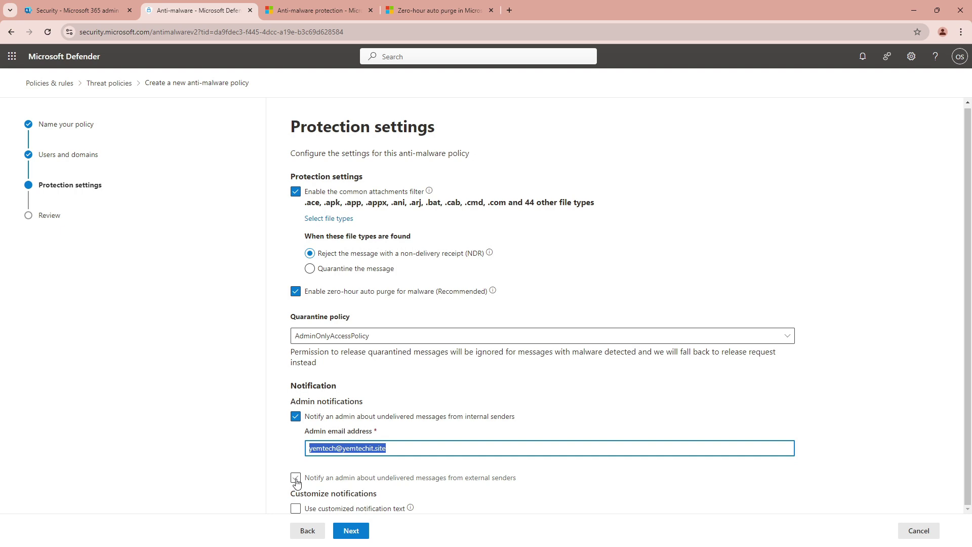
click(296, 479)
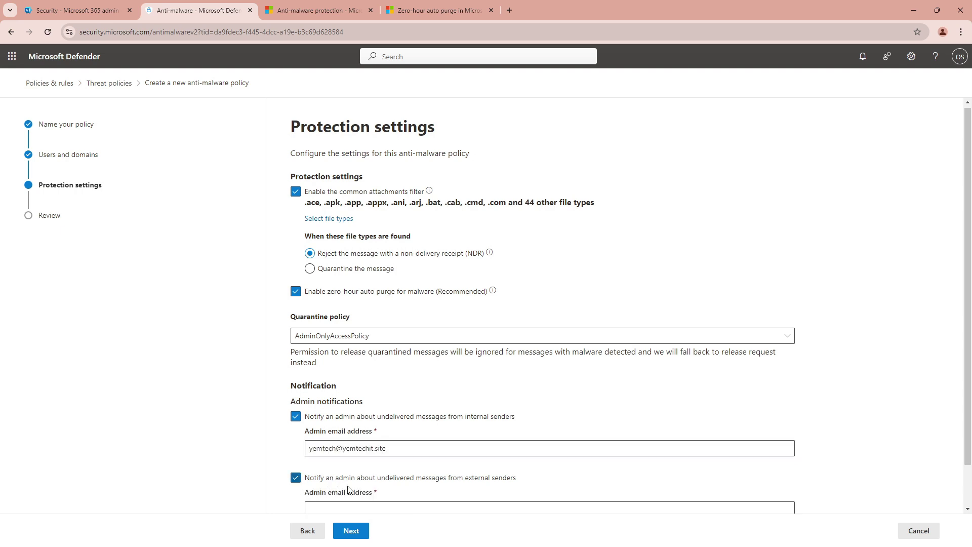
click(333, 505)
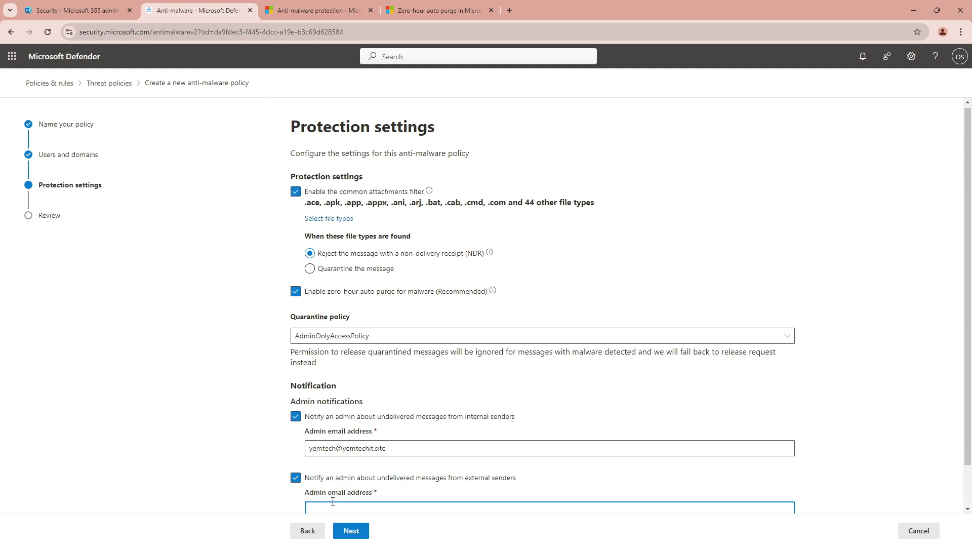
key(ctrl+v)
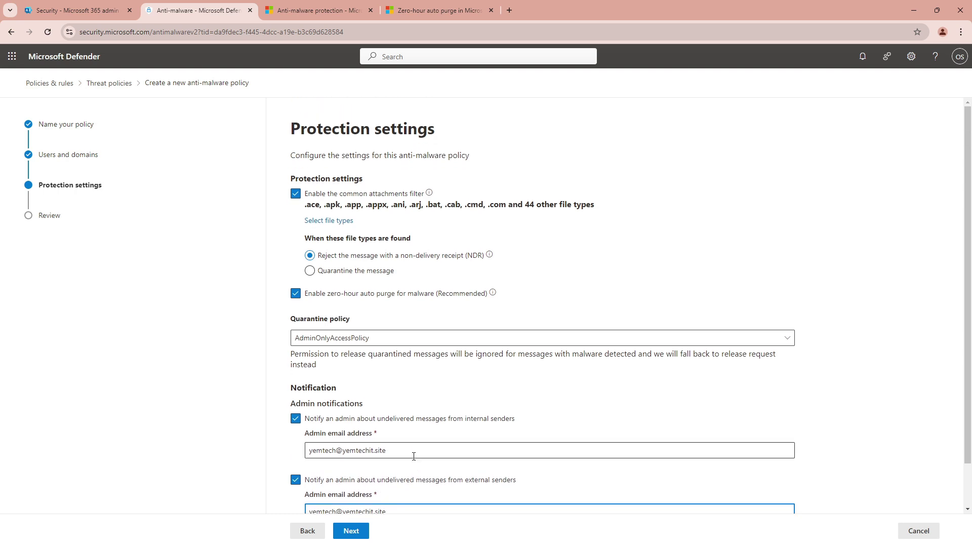
scroll(414, 457, down, 1)
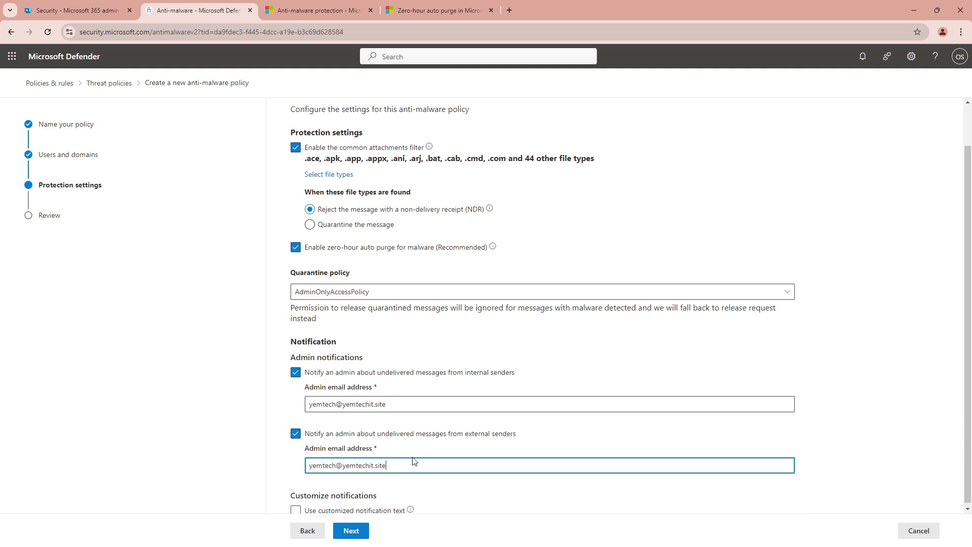
Review the 'AMW001: Stop Malware for Users' settings and submit the policy
click(346, 531)
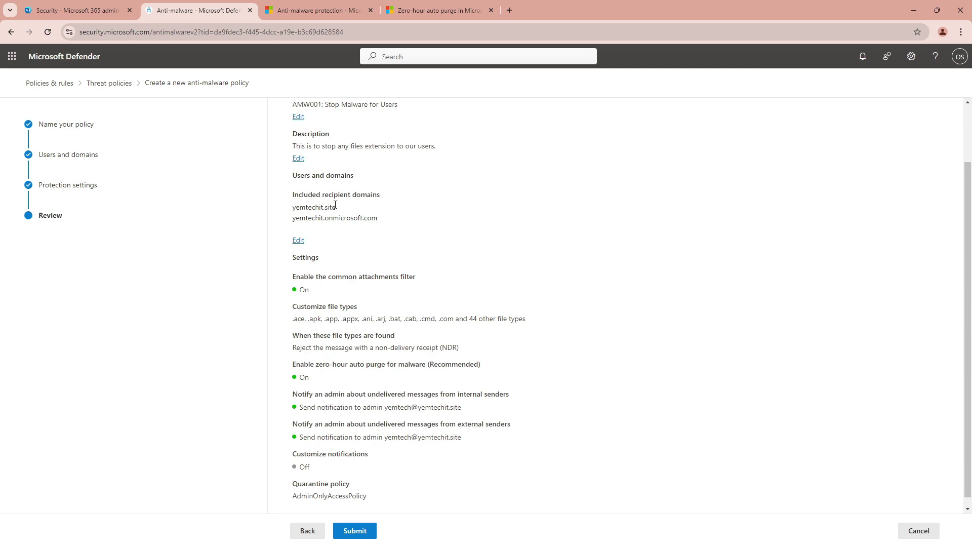
scroll(353, 258, down, 1)
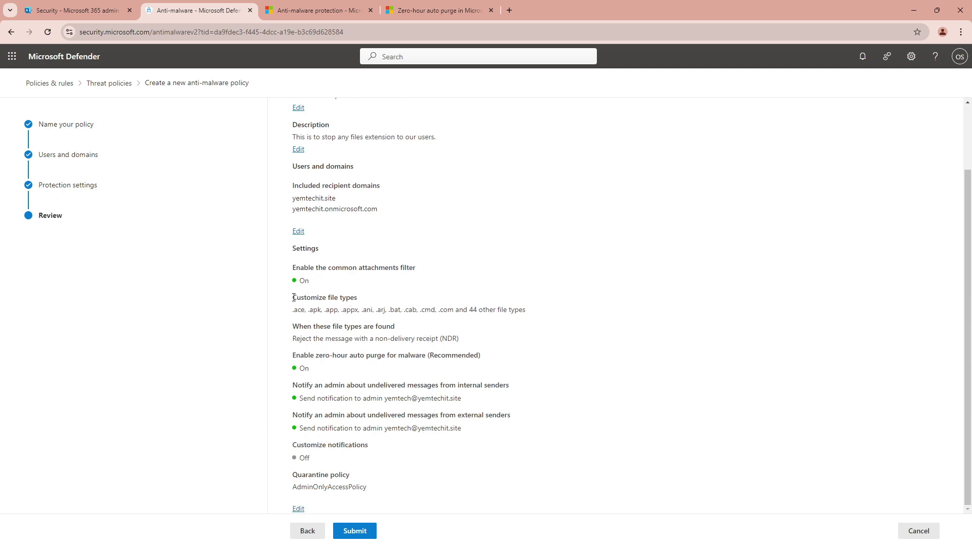
drag(292, 297, 358, 298)
click(354, 532)
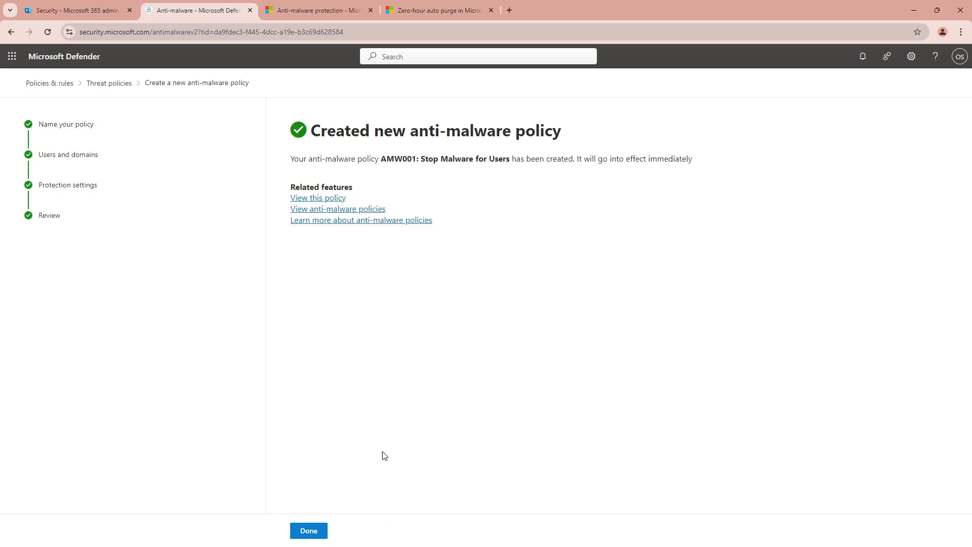
Refresh the Anti-malware list and inspect AMW001's details, confirming it is on at priority 0
click(307, 531)
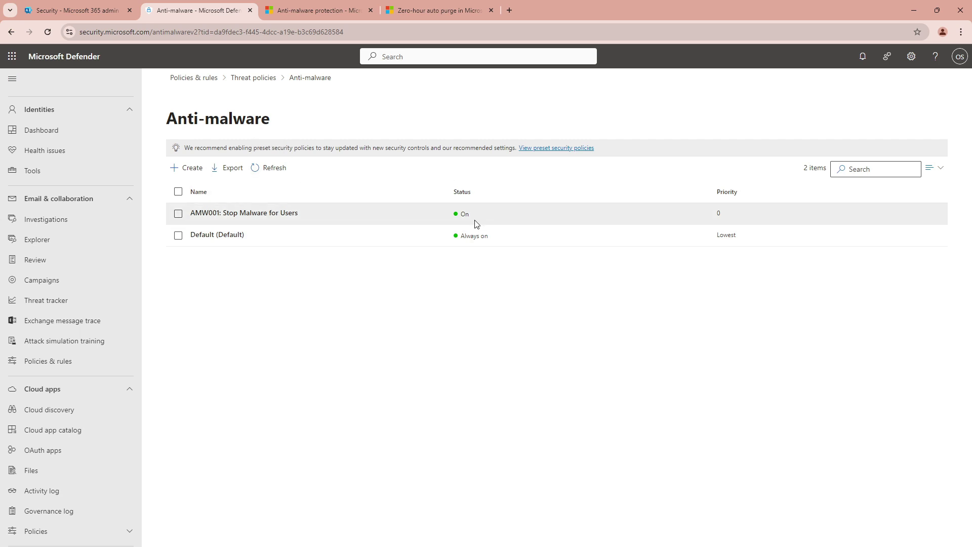
click(271, 169)
click(722, 214)
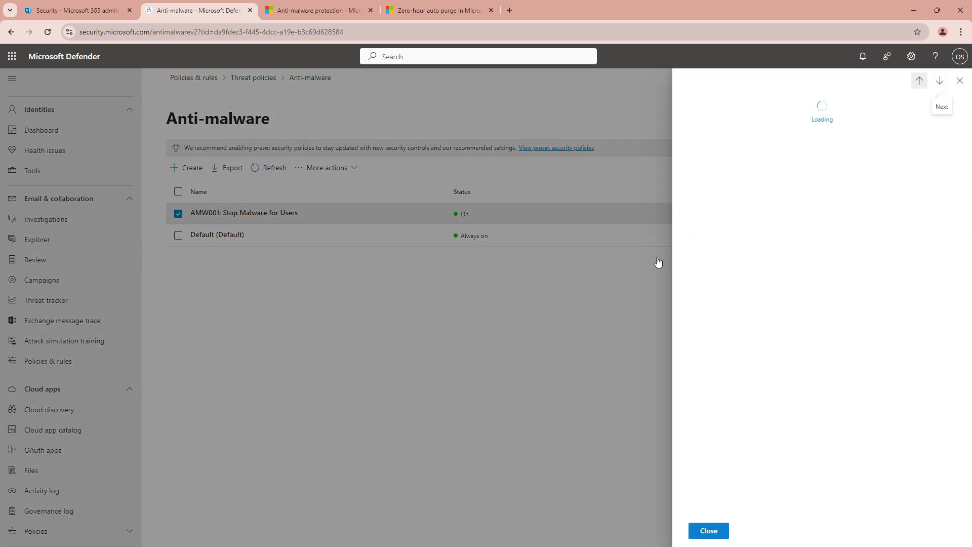
click(709, 530)
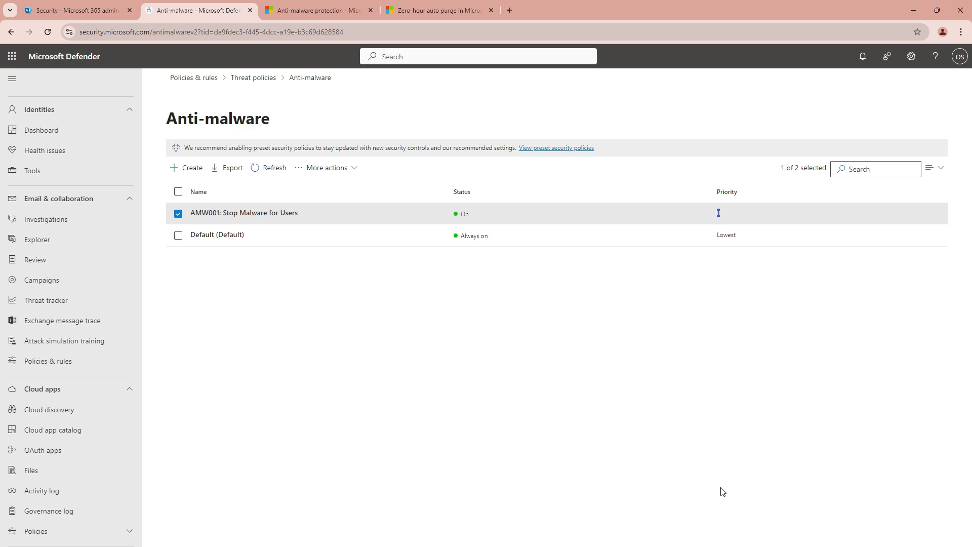
click(720, 215)
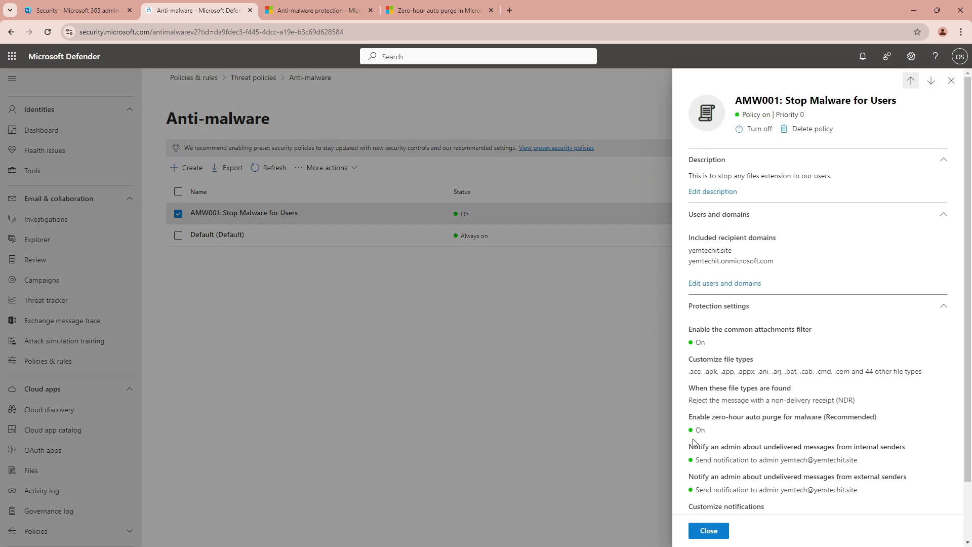
click(708, 530)
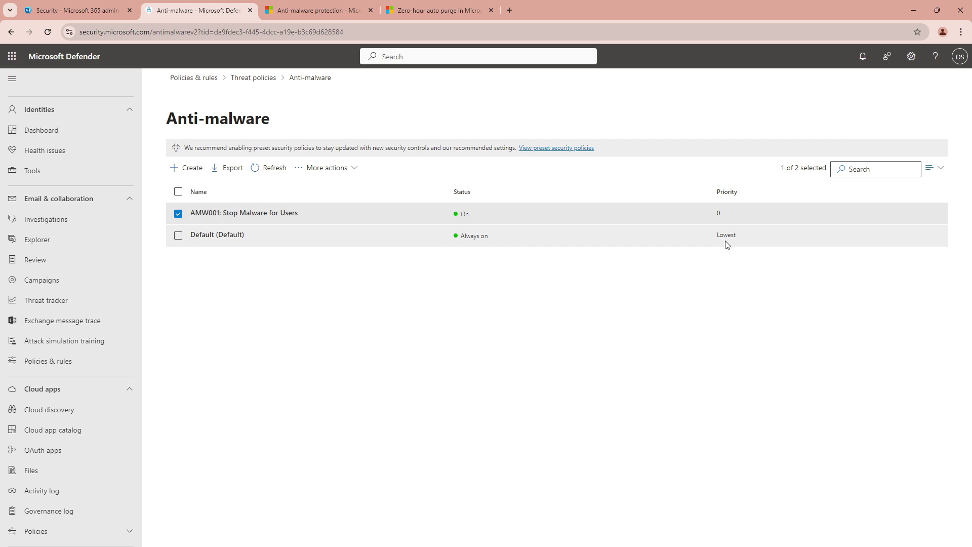
click(719, 215)
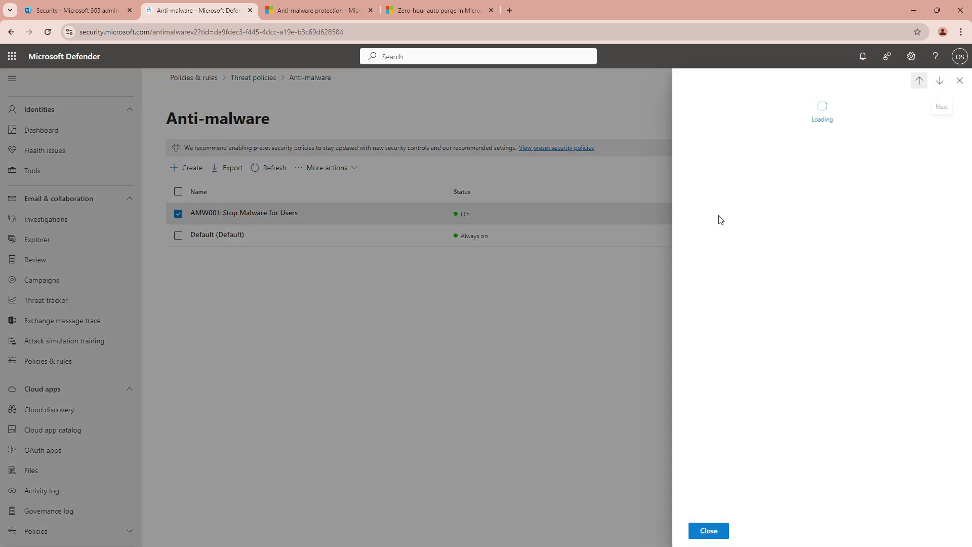
click(715, 530)
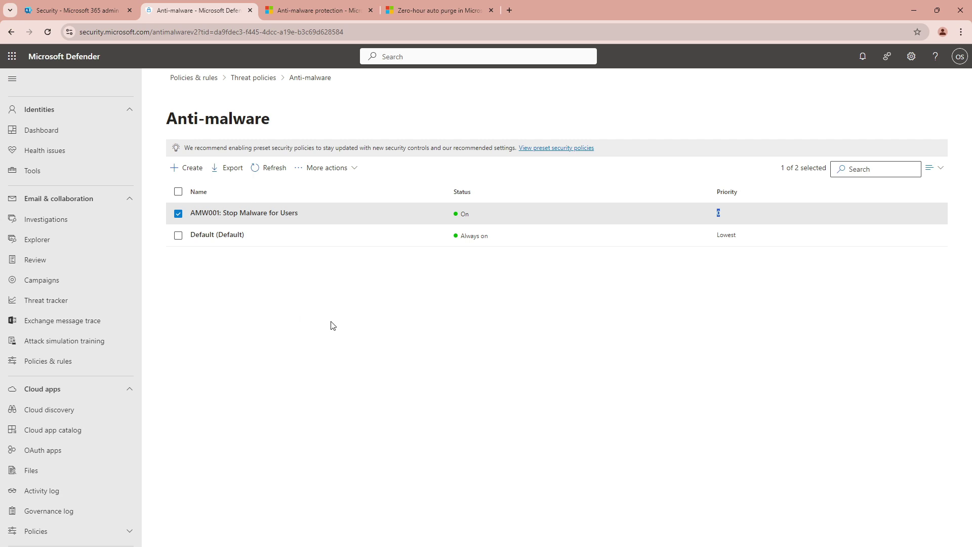
click(265, 299)
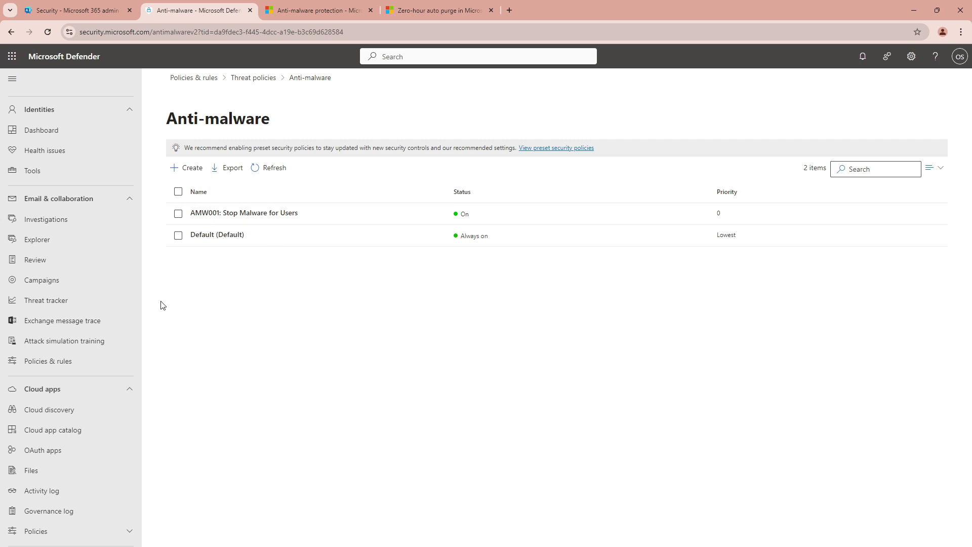
Switch to the Microsoft 365 admin center and browse the Active users list
click(71, 10)
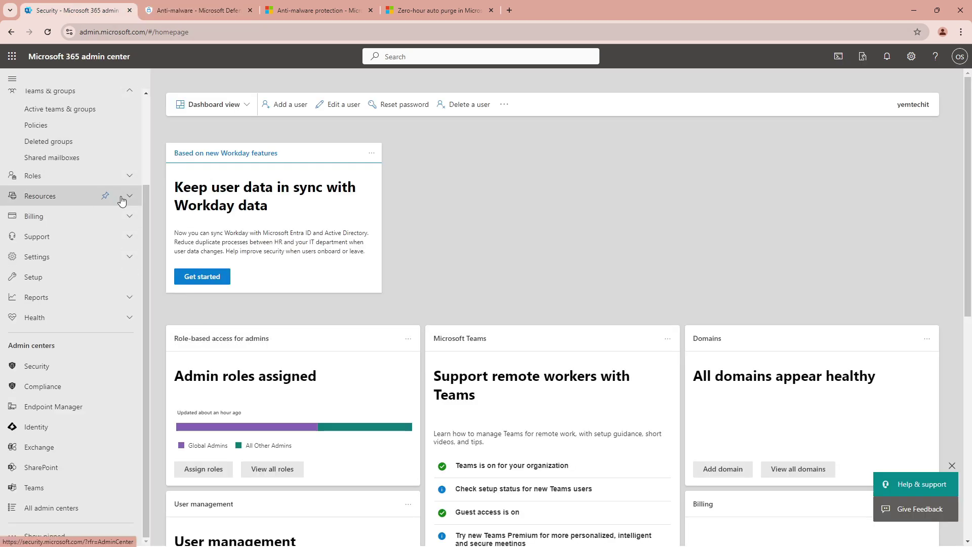
drag(145, 193, 146, 96)
click(34, 139)
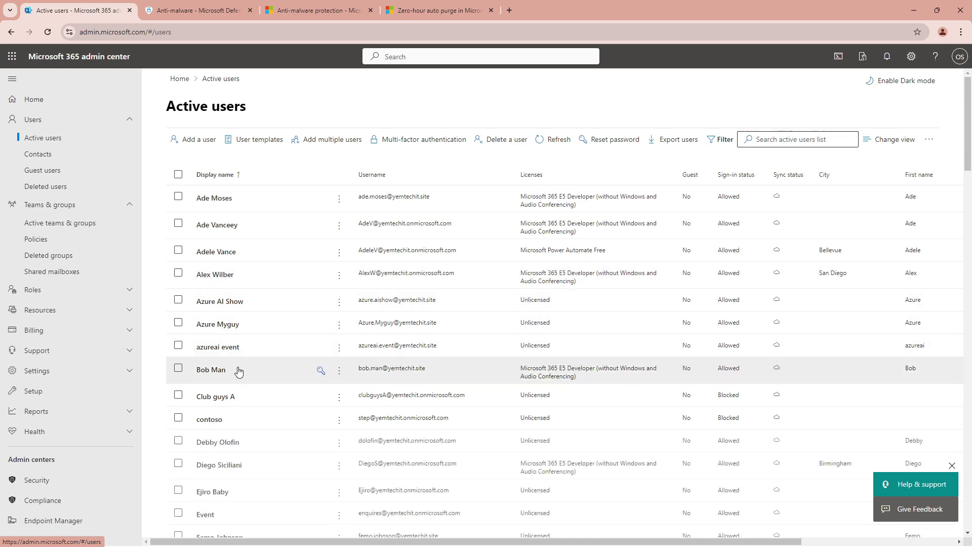
scroll(241, 377, down, 3)
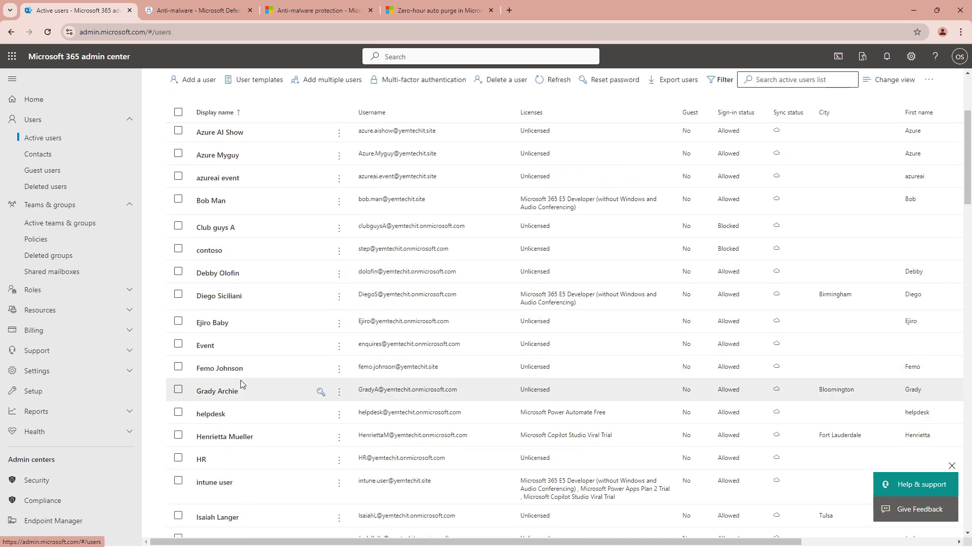
scroll(241, 382, down, 3)
scroll(263, 411, down, 3)
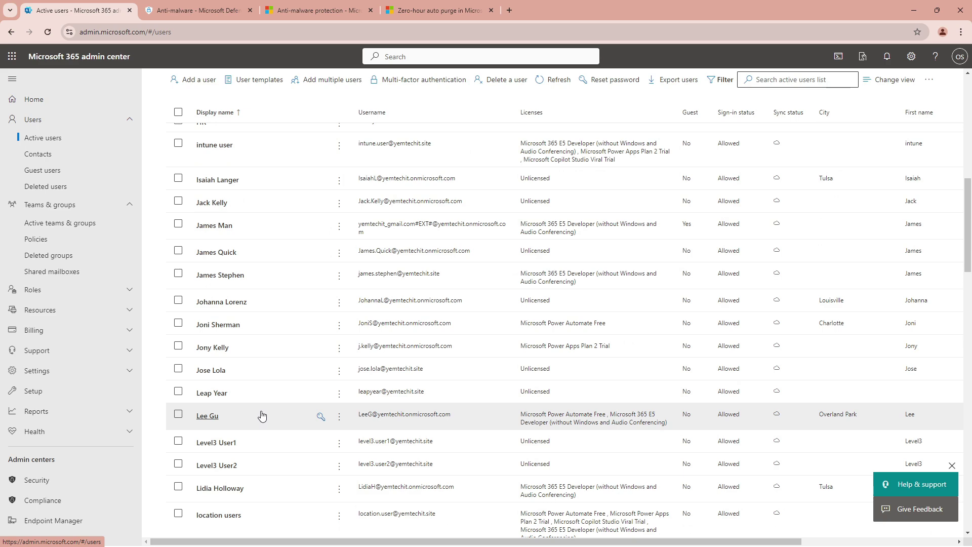
scroll(261, 413, up, 6)
scroll(261, 404, up, 3)
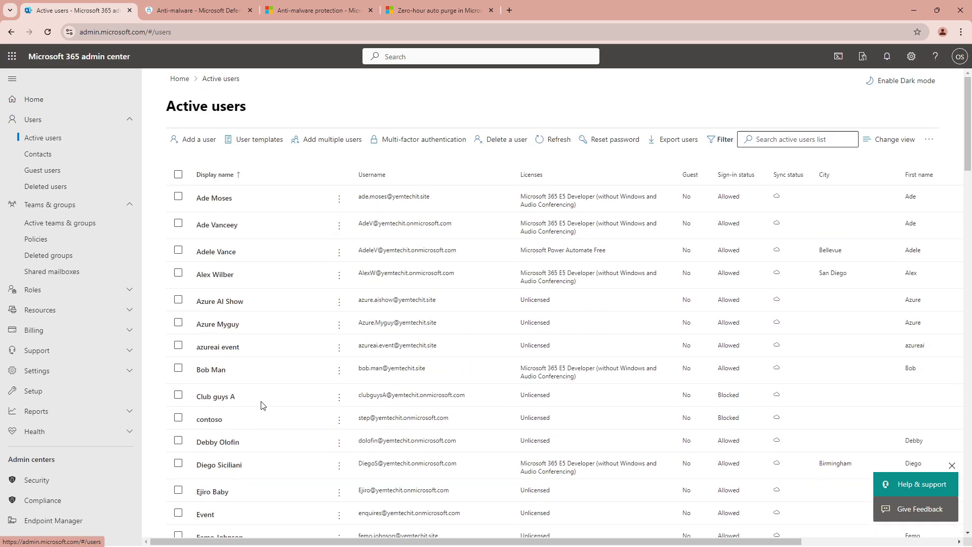
scroll(262, 405, down, 9)
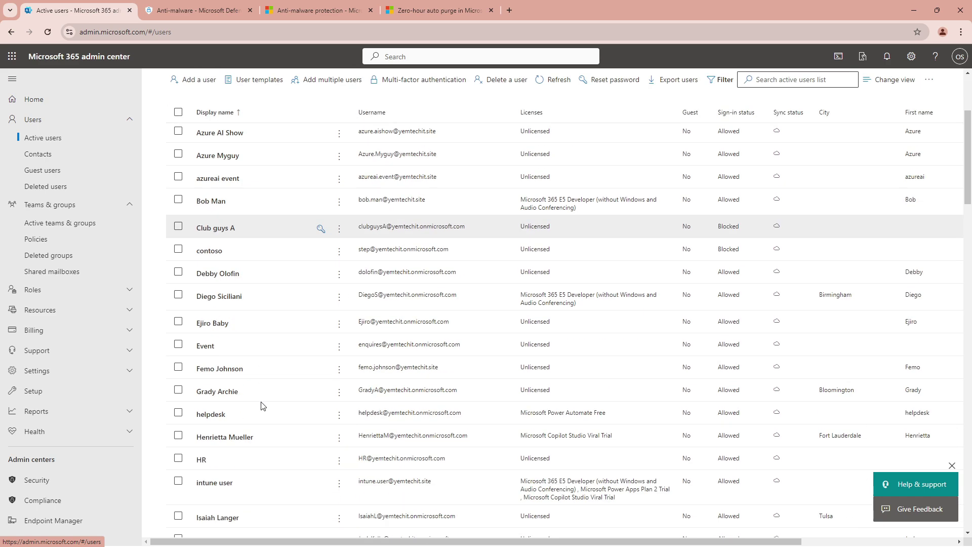
scroll(262, 408, down, 12)
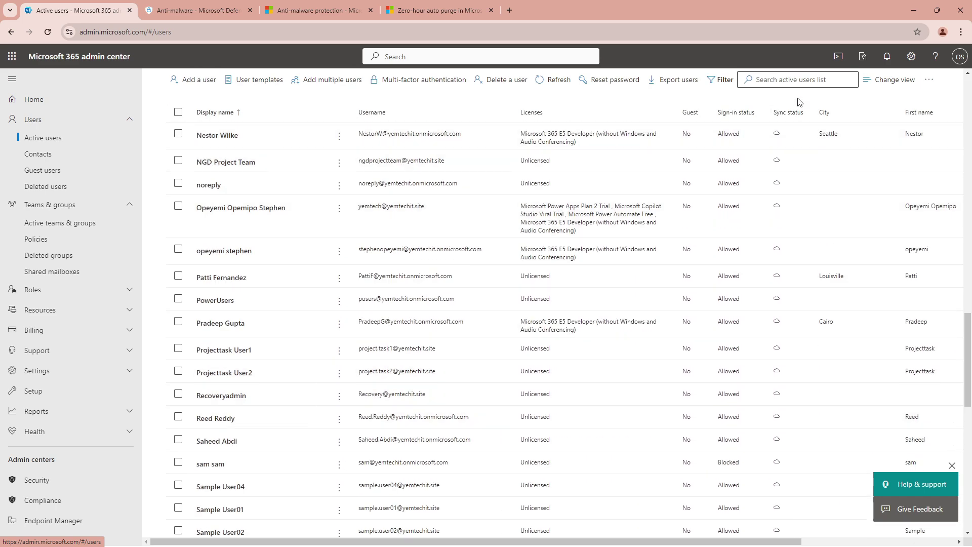
Search active users for 'bo', open the matching user's details and copy their username email
click(791, 81)
text(bob)
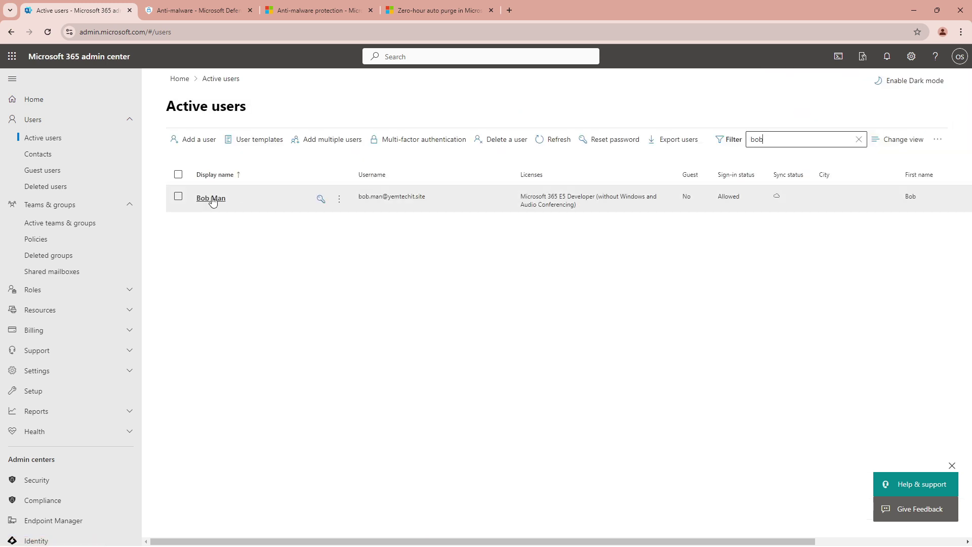
click(212, 200)
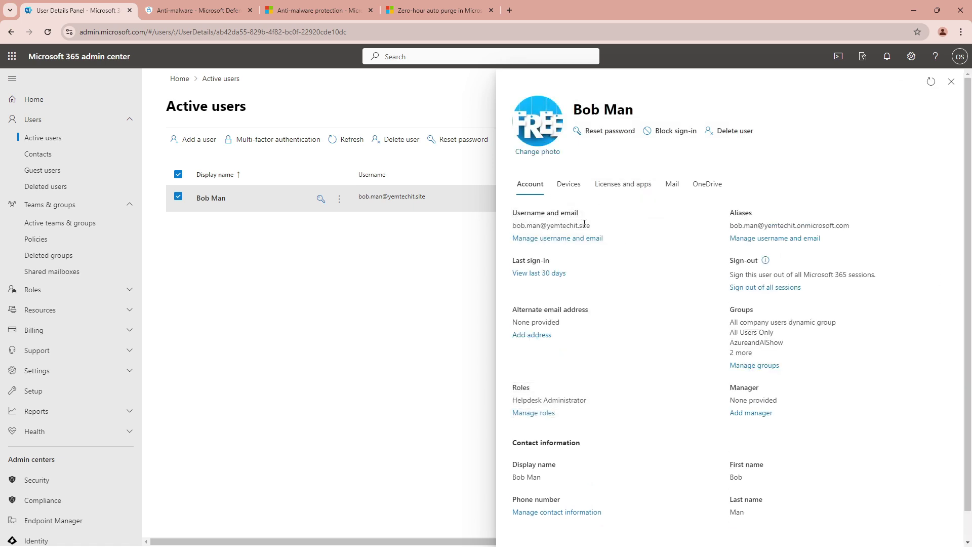
drag(590, 225, 508, 228)
right_click(513, 226)
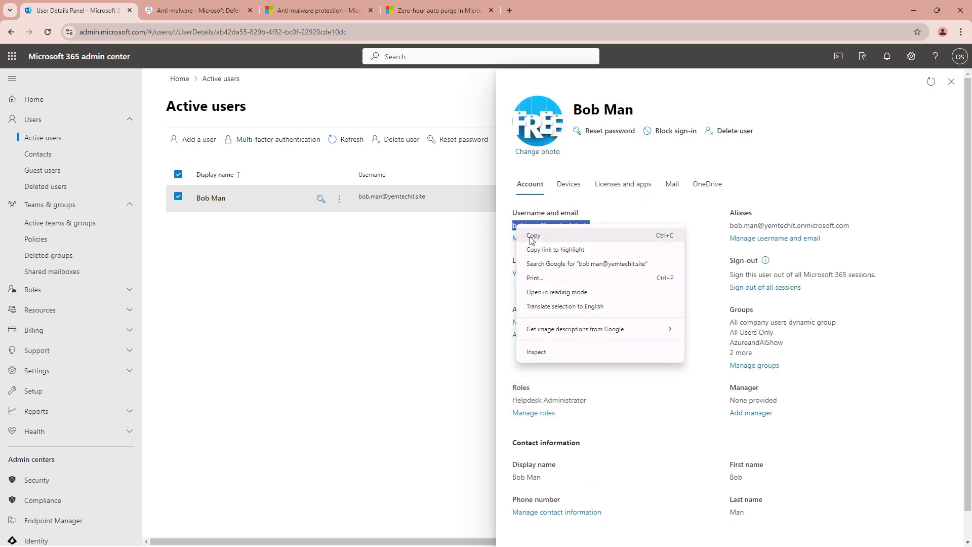
click(531, 238)
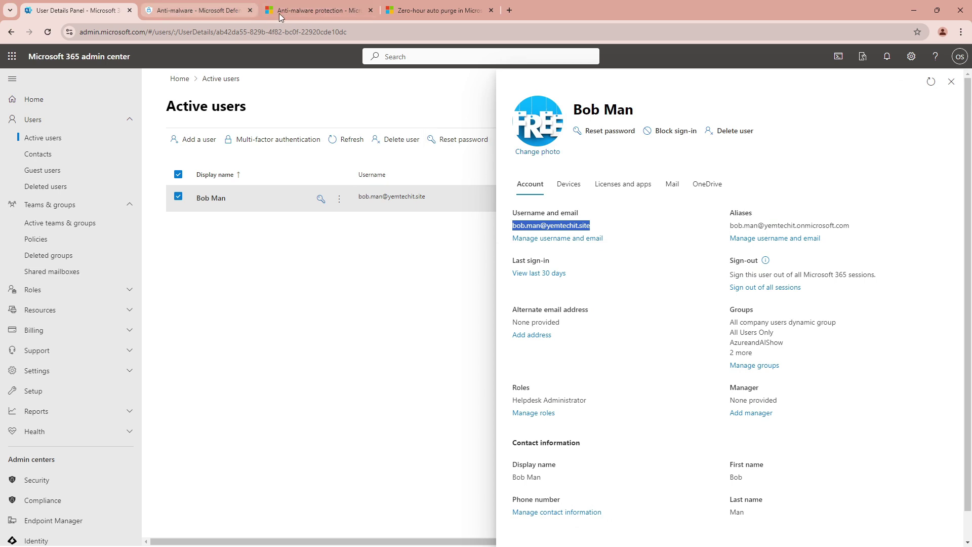
click(960, 33)
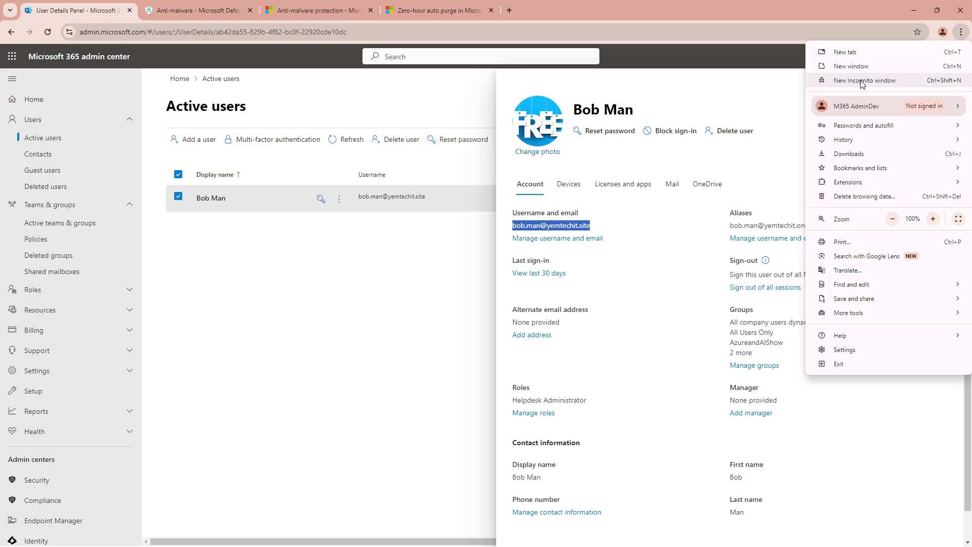
Open office.com in a new incognito window
click(862, 82)
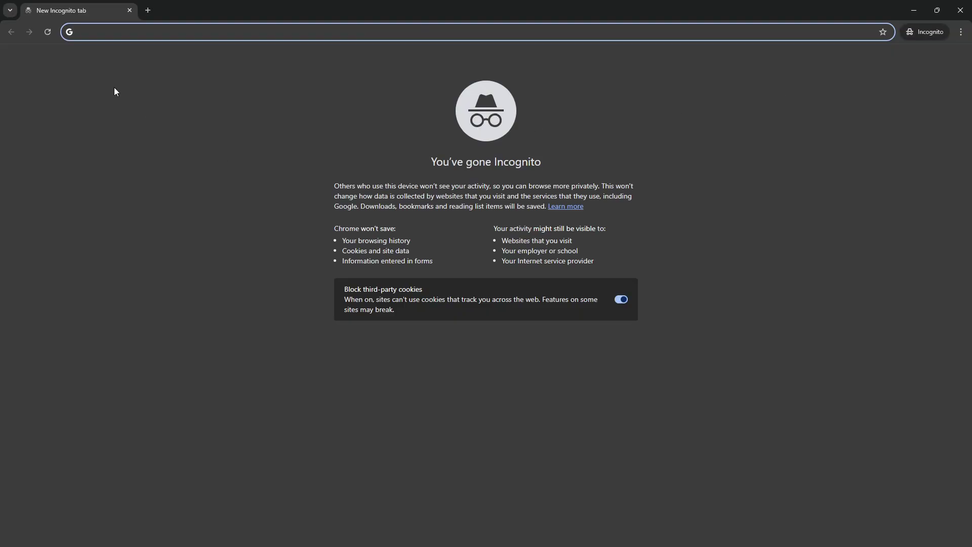
text(office.com)
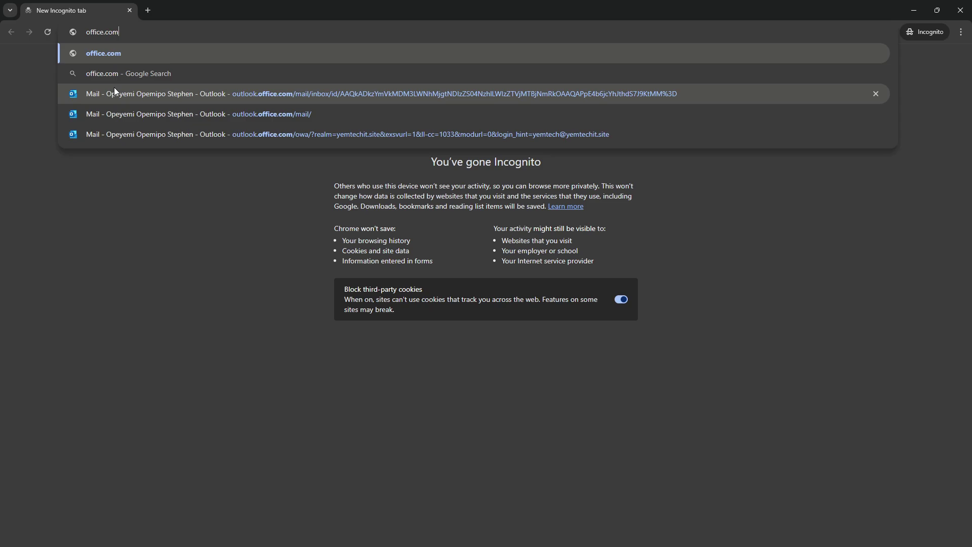
key(Return)
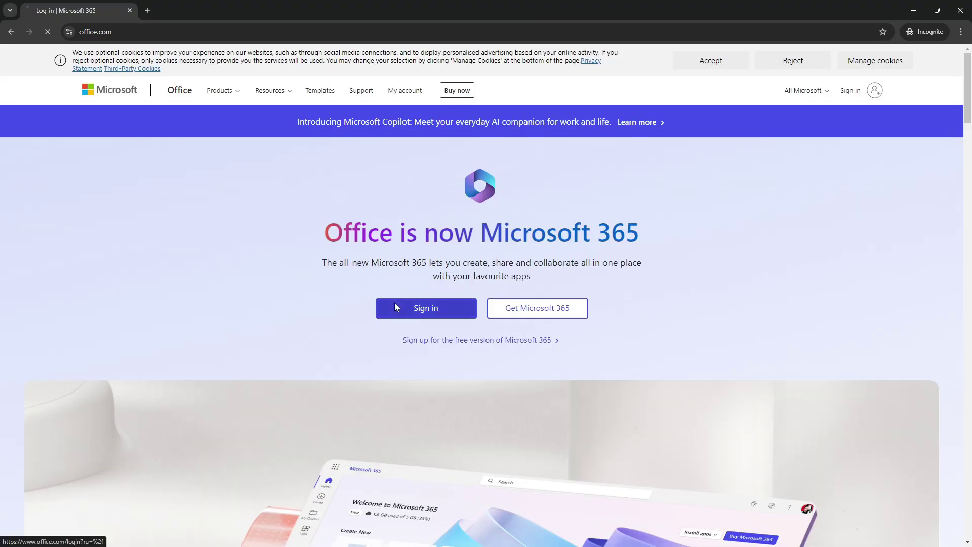
Sign in with the test user's email and pasted password, staying signed in
click(396, 306)
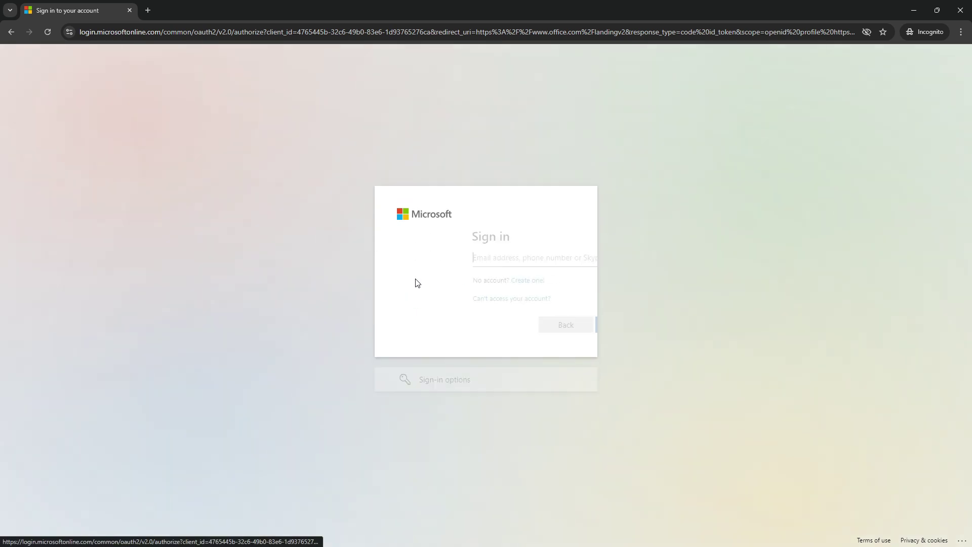
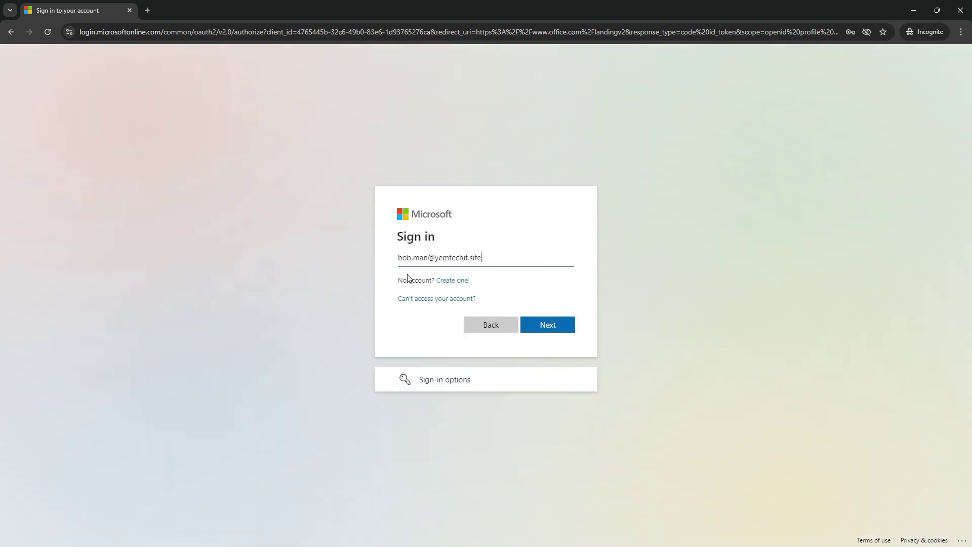
click(539, 333)
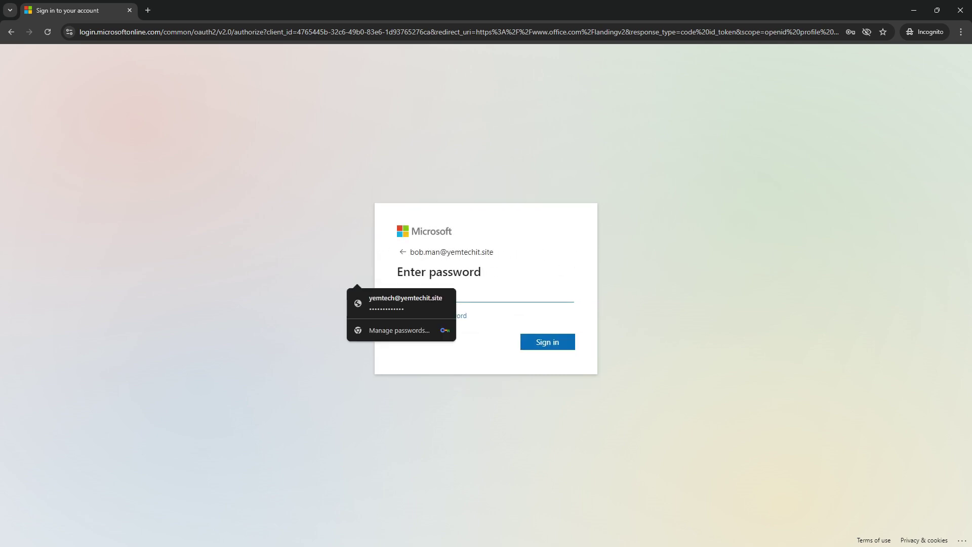
key(alt+Tab)
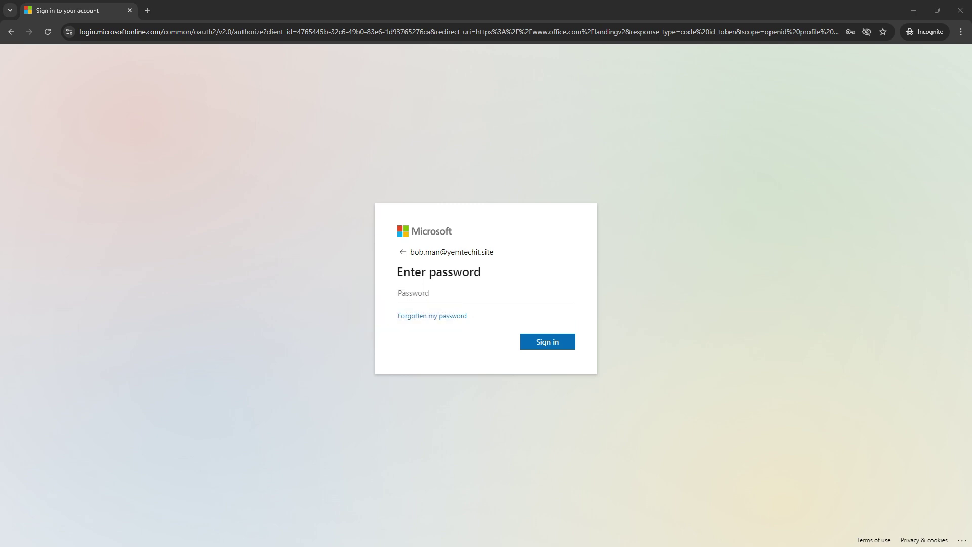
click(431, 296)
key(ctrl+v)
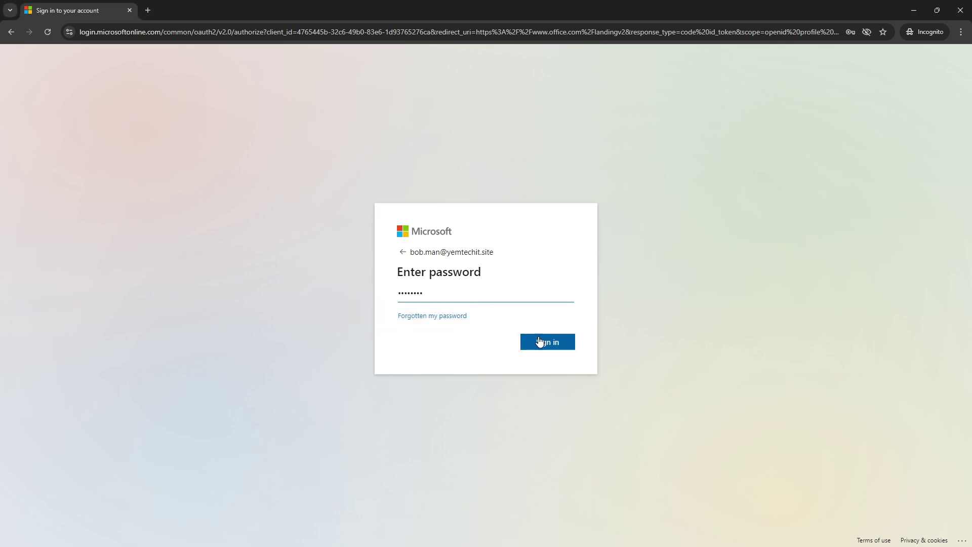
click(545, 347)
click(547, 347)
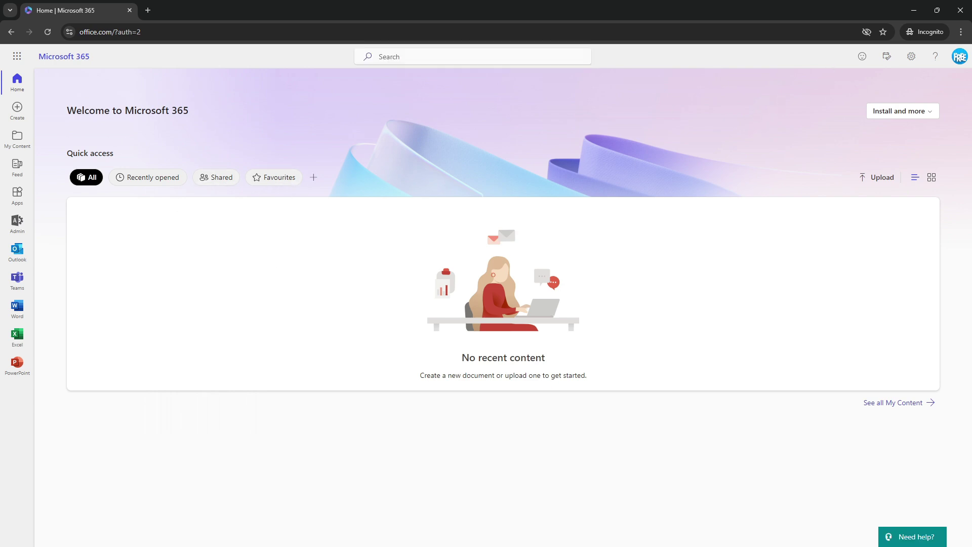
In a blank Notepad document, type 'welcome dfhfhfbfbfb' and paste it repeatedly to lengthen the file
key(alt+Tab)
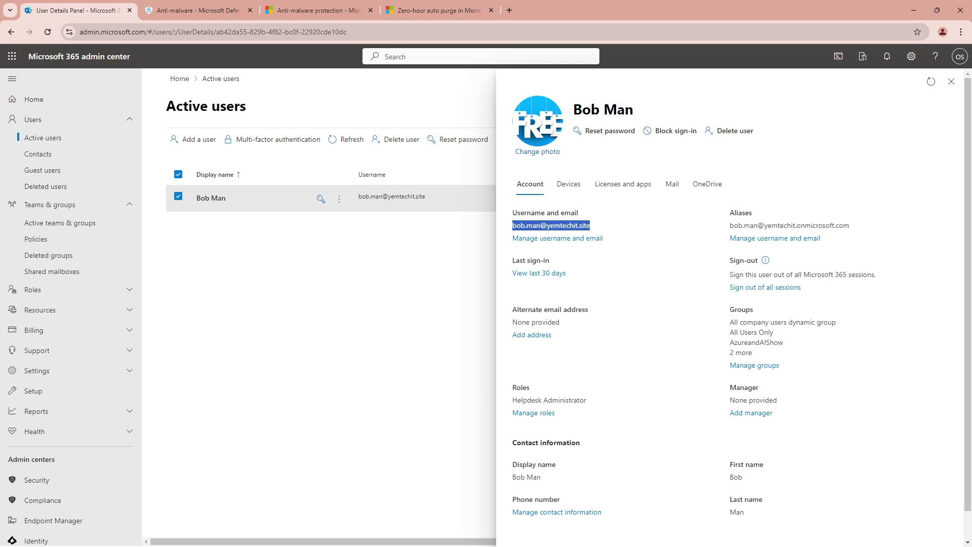
key(alt+Tab)
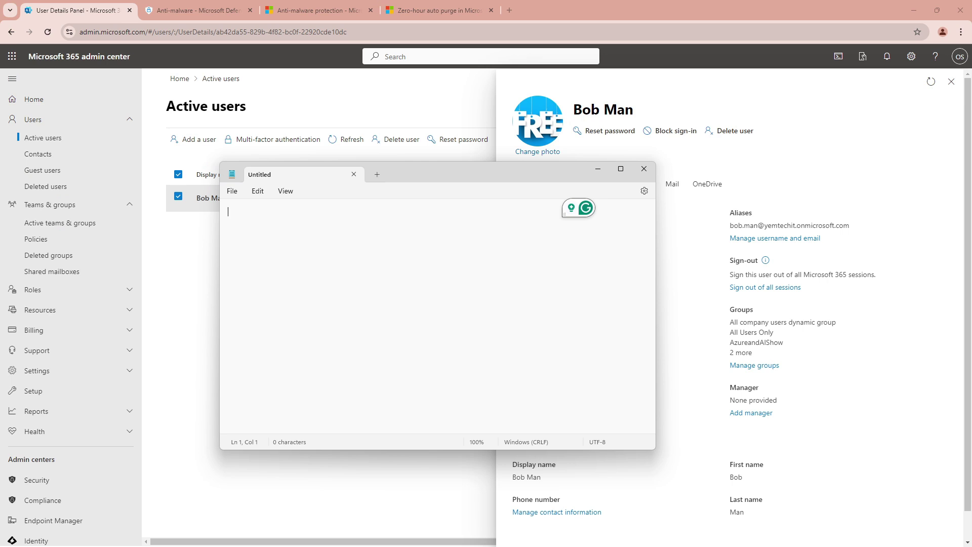
text(welcome dfhfhfbfbfb)
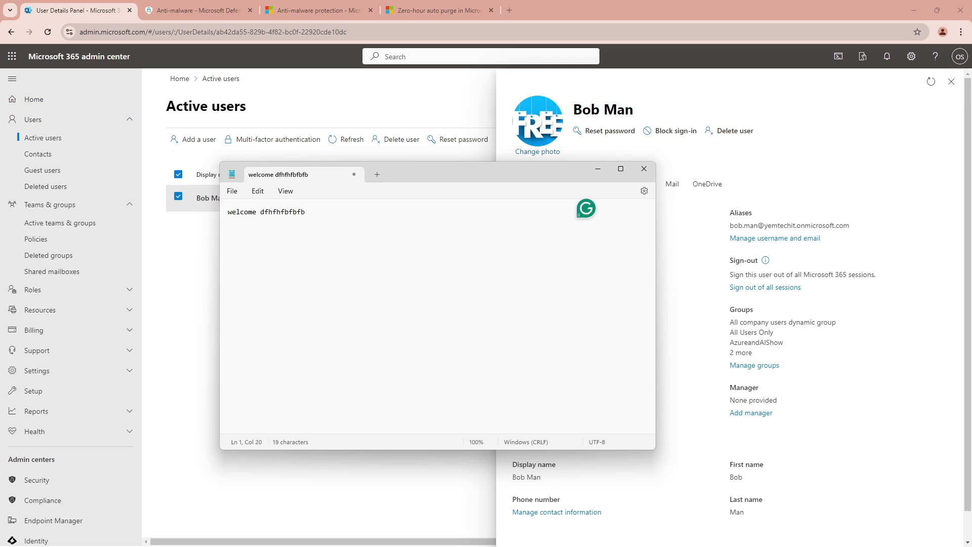
key(ctrl+a)
key(Right)
key(ctrl+v)
key(ctrl+v)
key(ctrl+v)
key(ctrl+v)
key(ctrl+v)
key(ctrl+v)
key(ctrl+v)
key(ctrl+v)
key(ctrl+v)
key(ctrl+v)
key(ctrl+v)
key(ctrl+v)
key(ctrl+v)
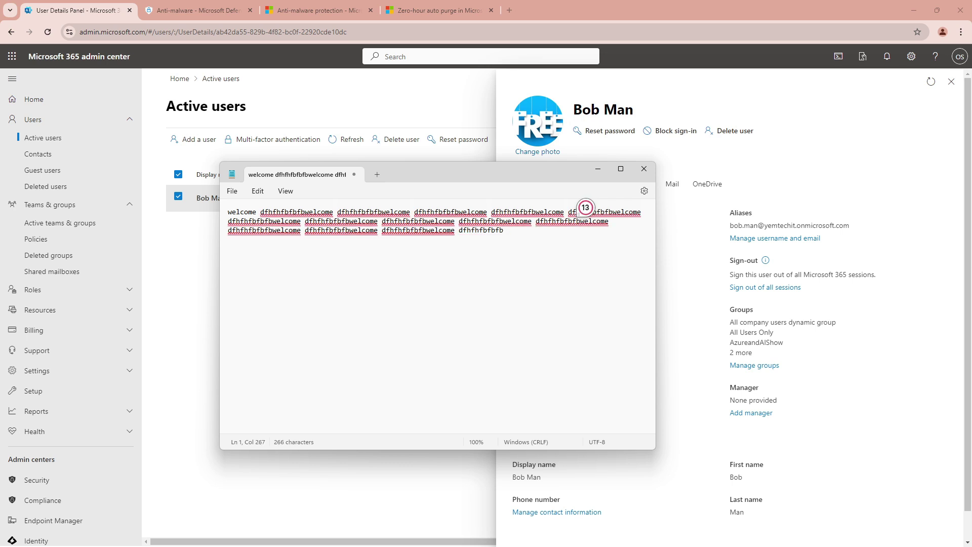
Save the file as good.bat in Downloads and close Notepad
key(ctrl+s)
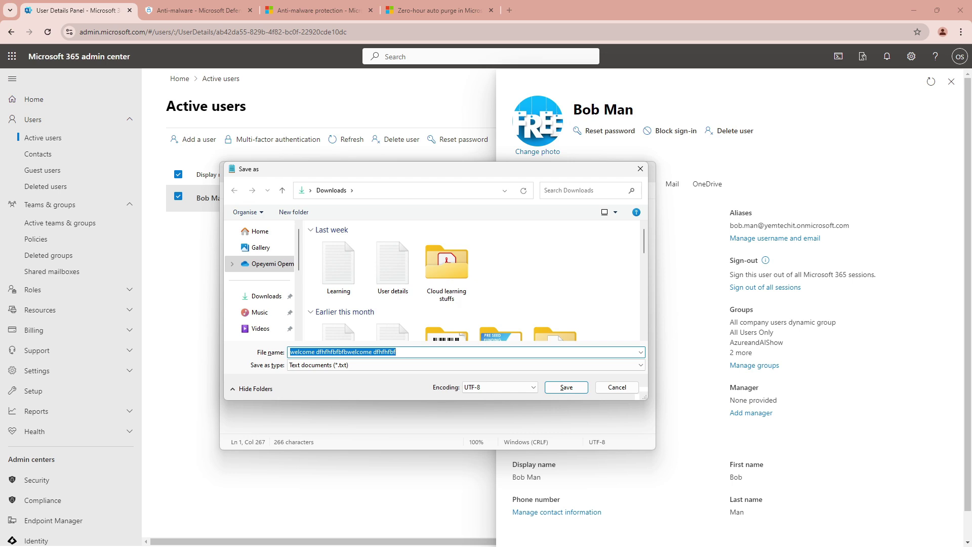
text(m)
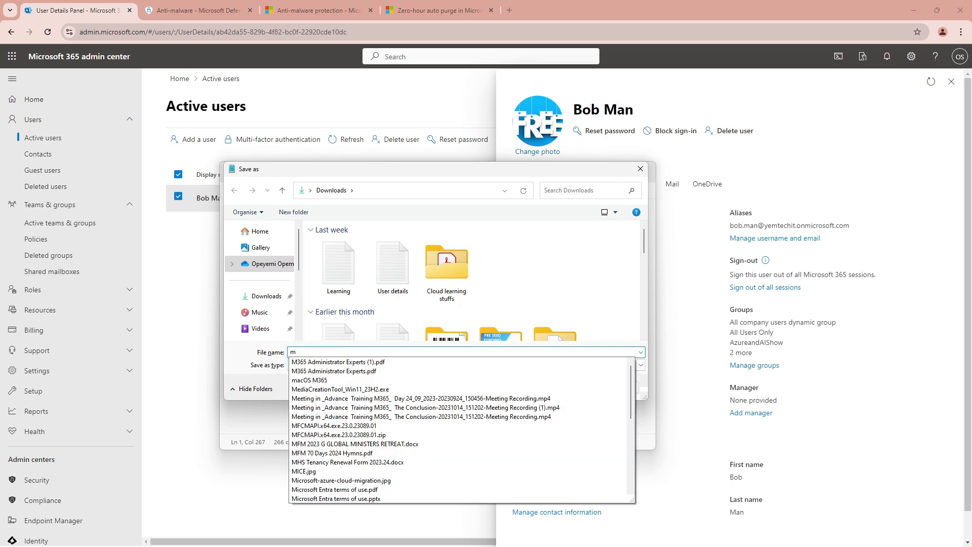
text(ytes)
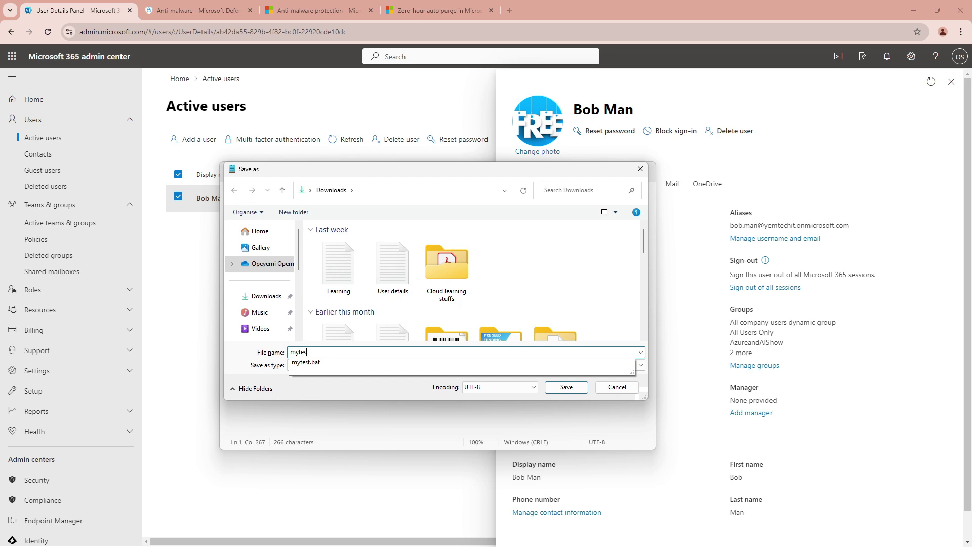
key(BackSpace)
key(BackSpace)
key(BackSpace)
key(BackSpace)
key(BackSpace)
key(BackSpace)
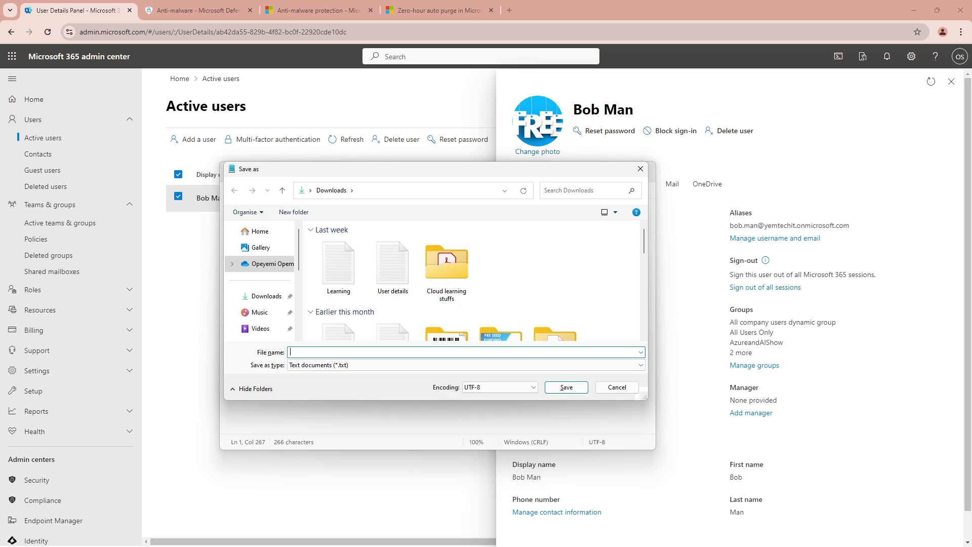
text(good.bat)
click(556, 386)
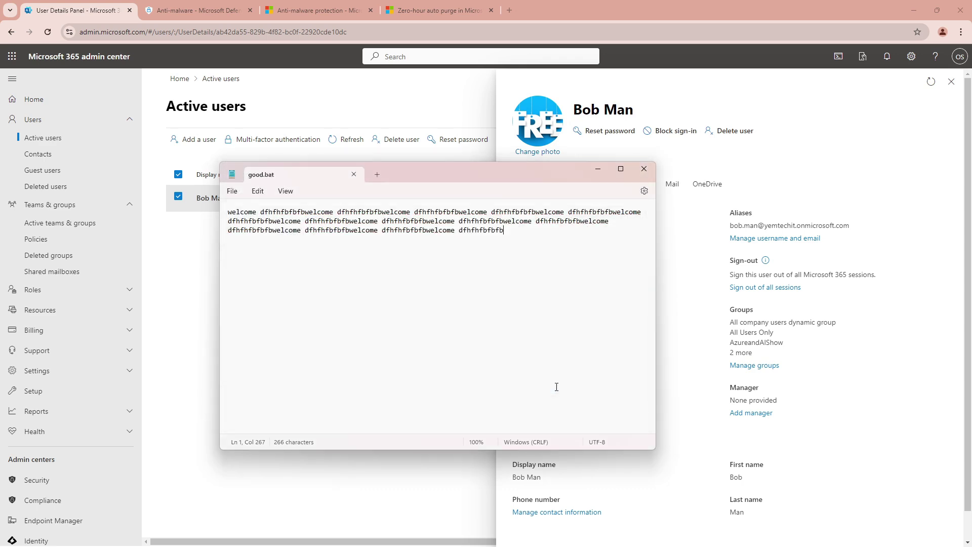
click(642, 171)
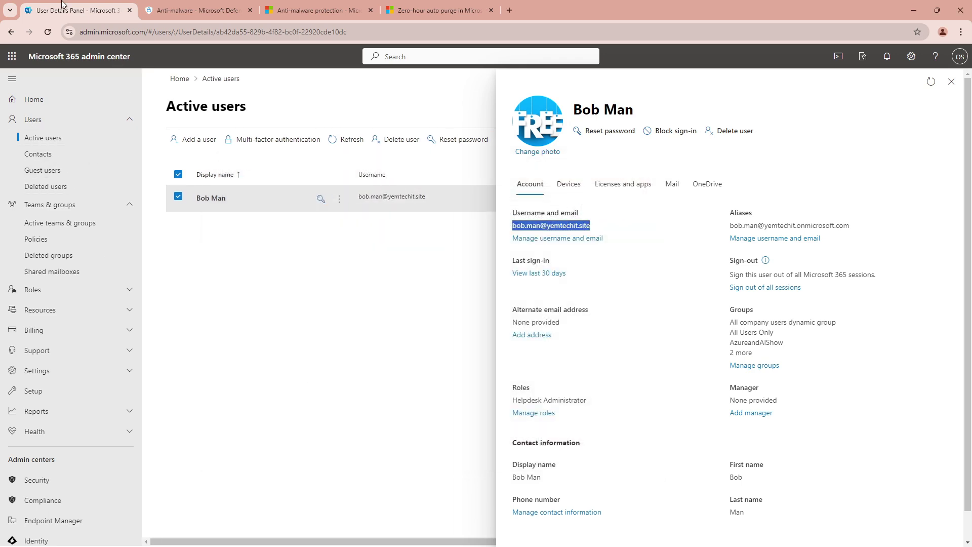
Launch Outlook from the Microsoft 365 app list and start a new email
click(12, 57)
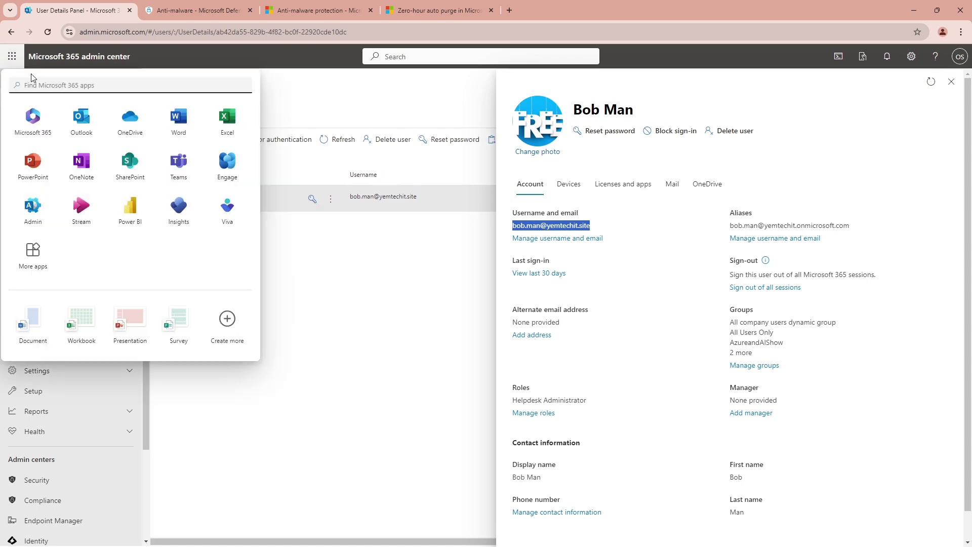
click(83, 118)
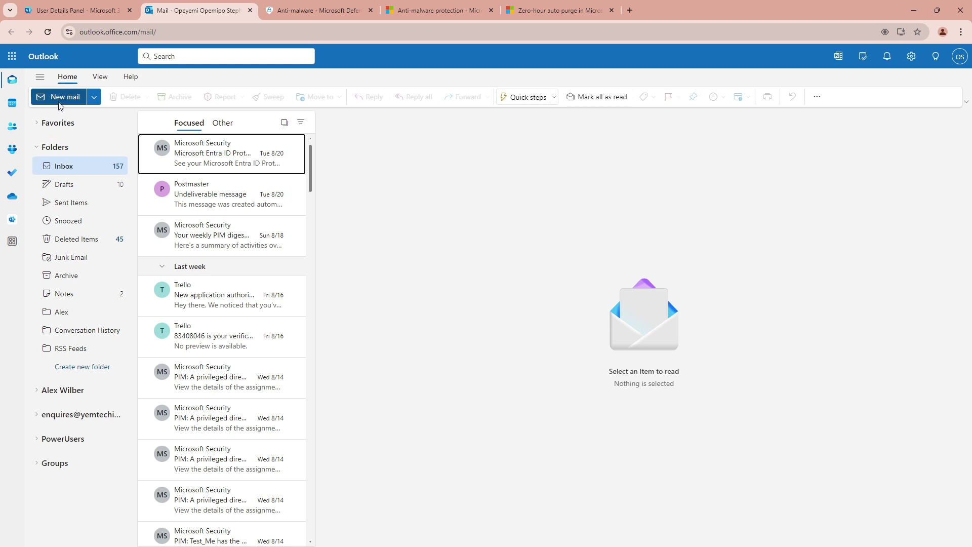
click(63, 100)
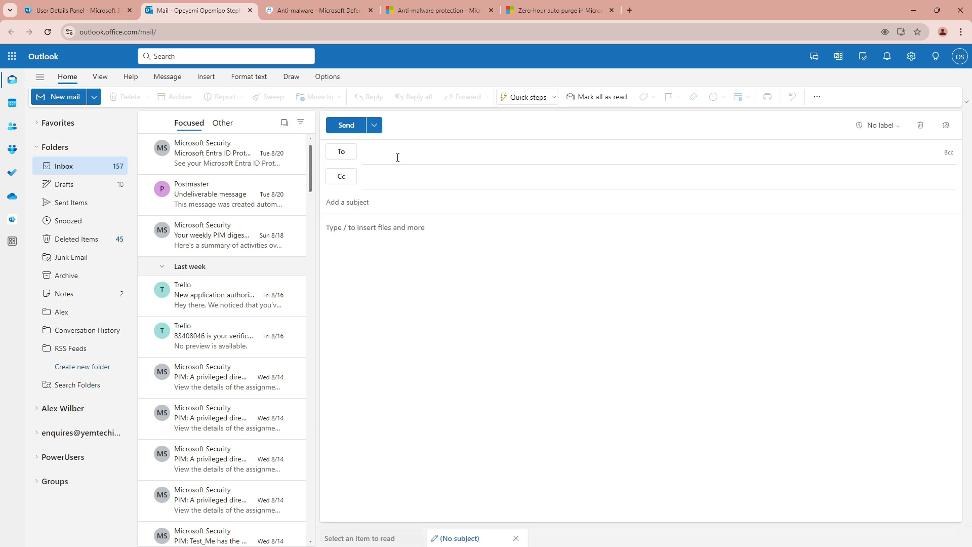
Address the email to the test recipient and type 'Test for me', a greeting and 'This is the file attachment'
text(bob)
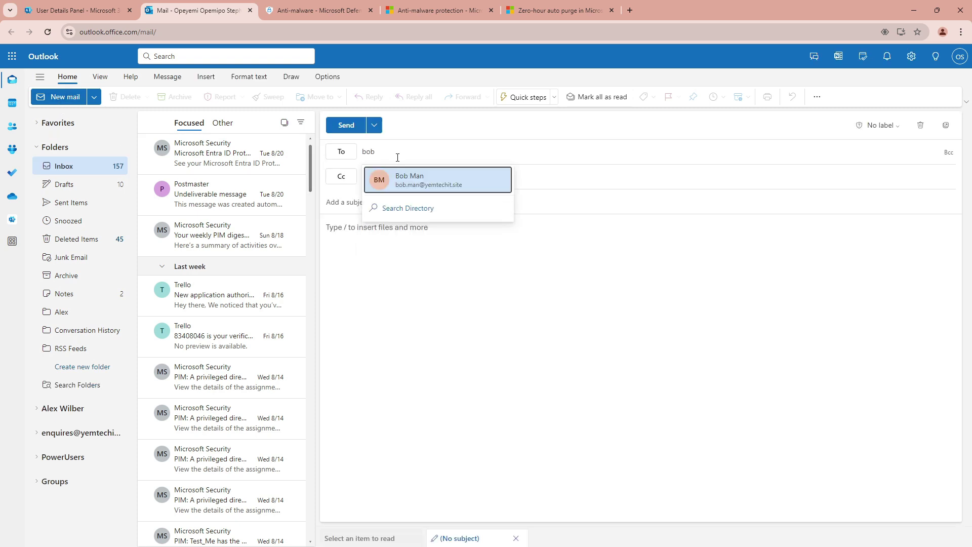
click(404, 176)
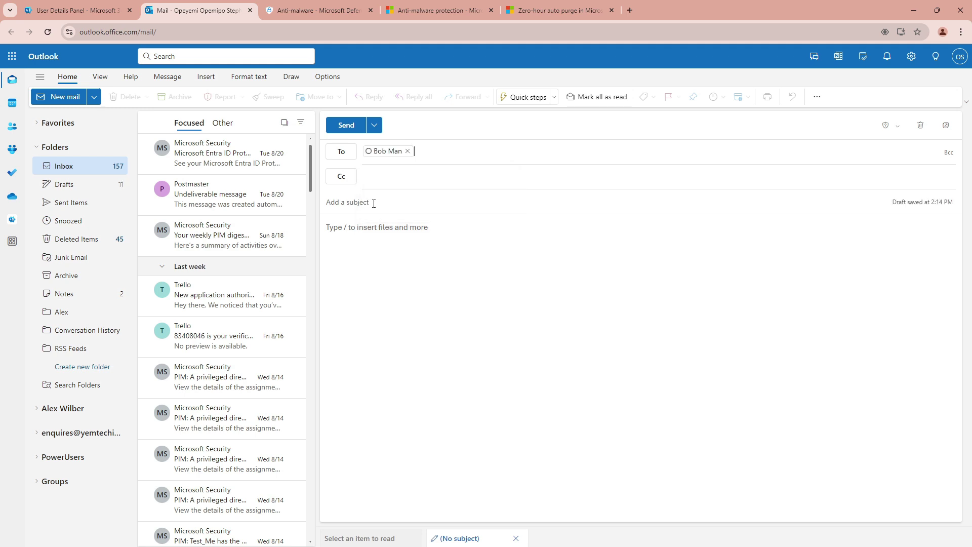
text(Te)
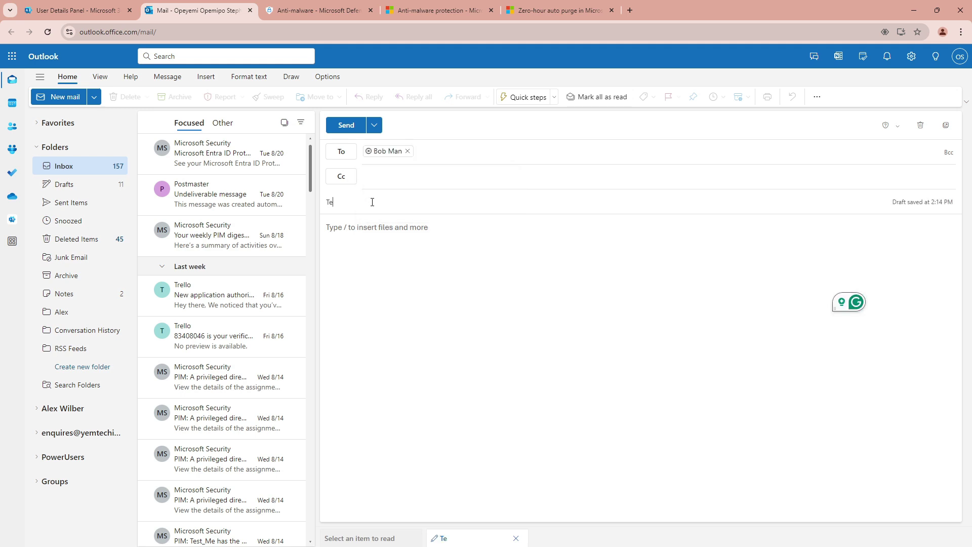
text(st for me)
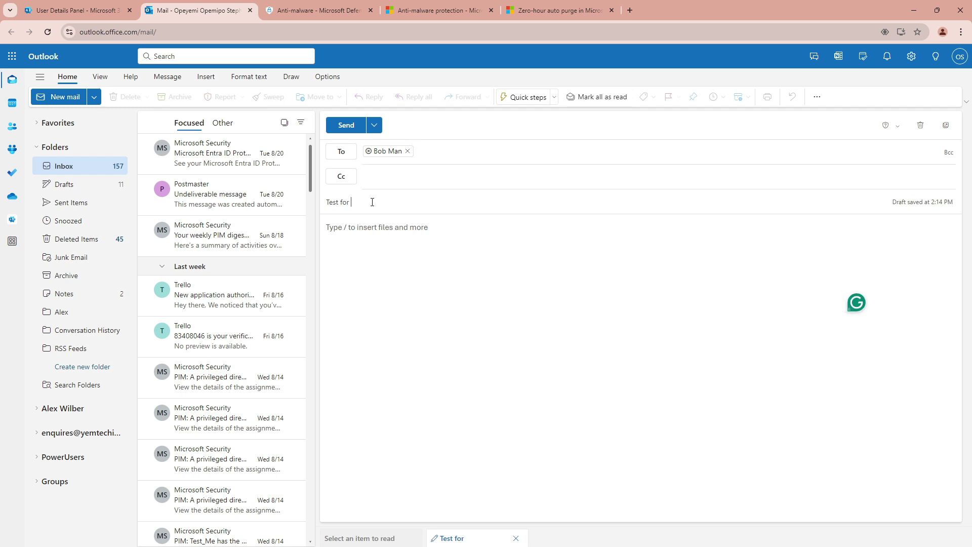
click(371, 231)
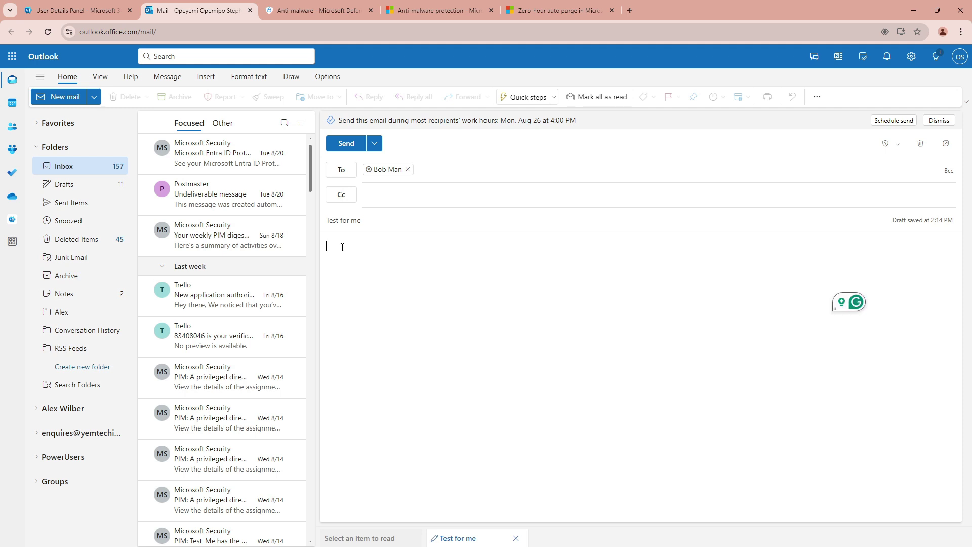
text(Hi Bob,)
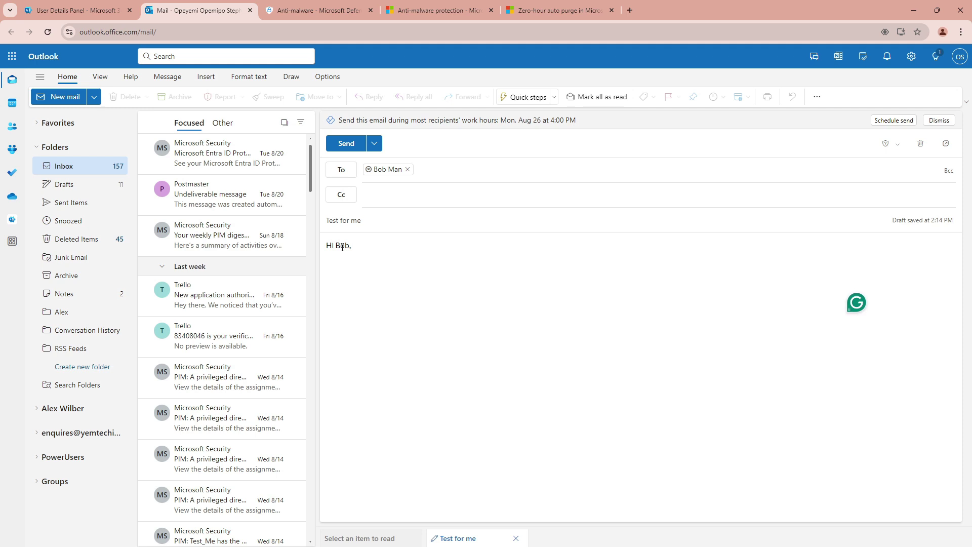
text(This is the file atta)
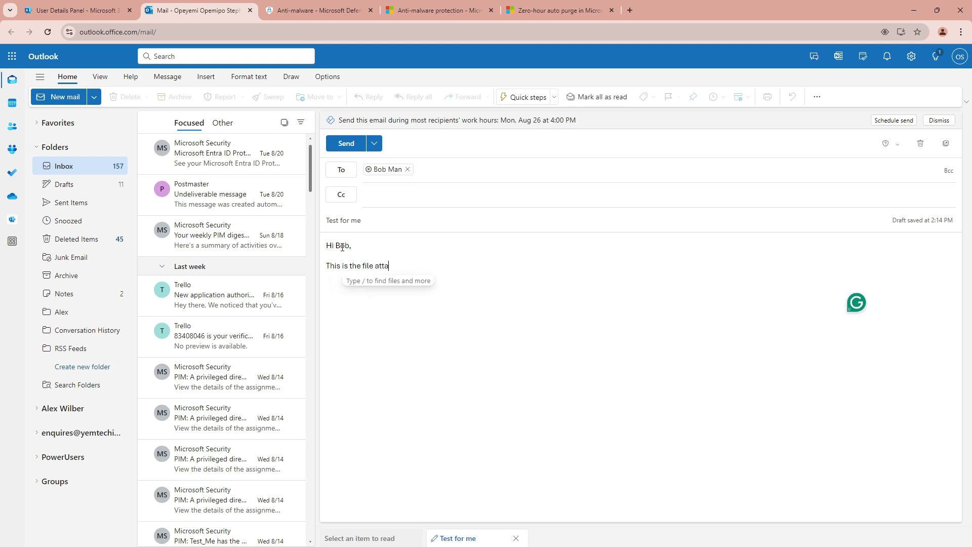
text(chment)
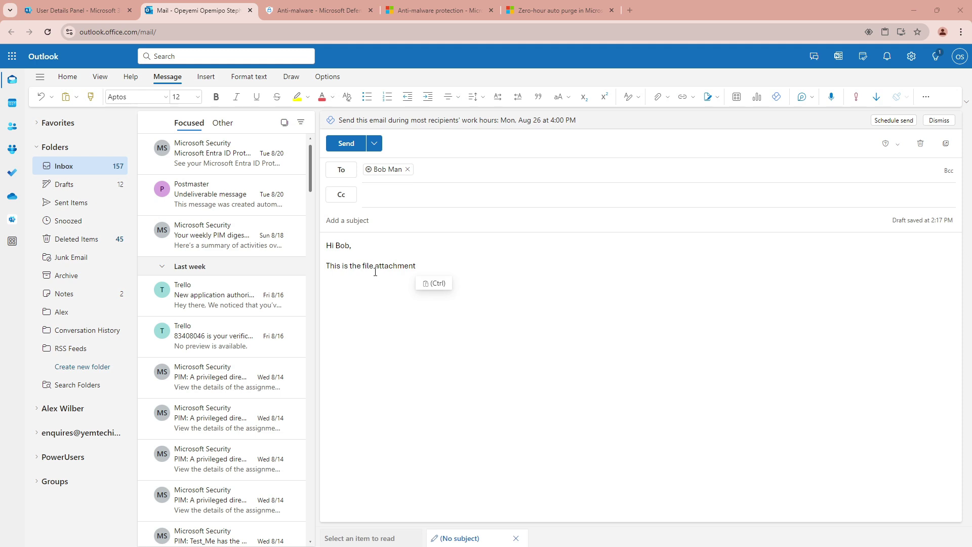
Attach good.bat from Downloads to the draft and send it
click(658, 99)
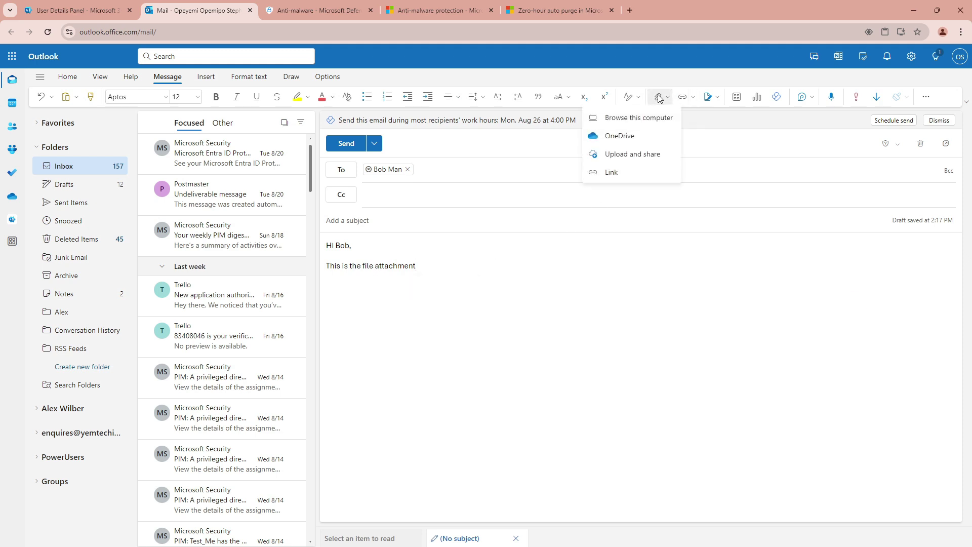
click(645, 122)
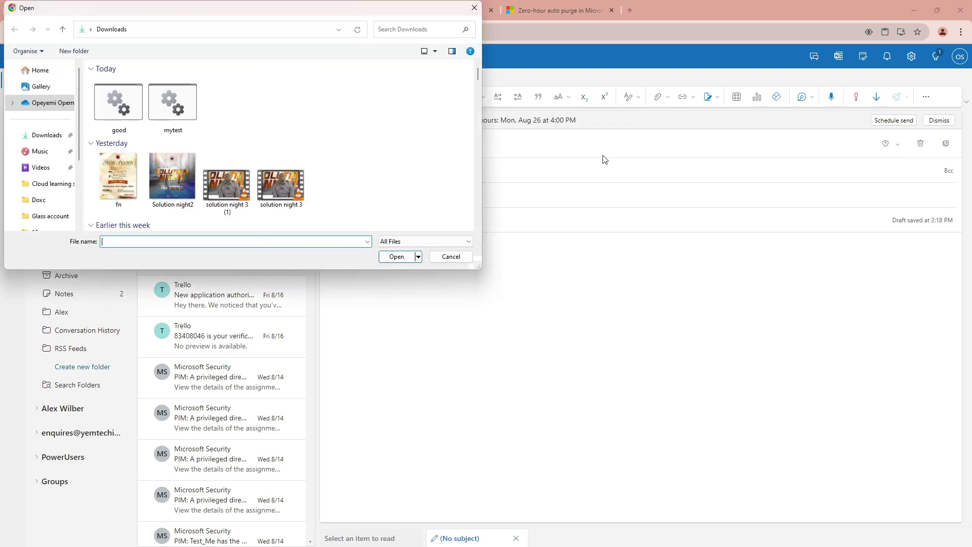
click(115, 101)
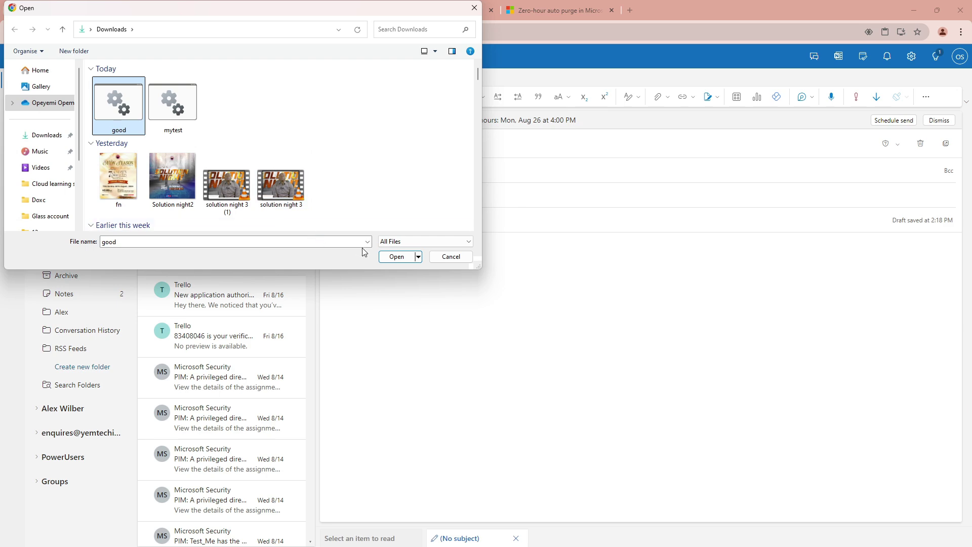
click(396, 257)
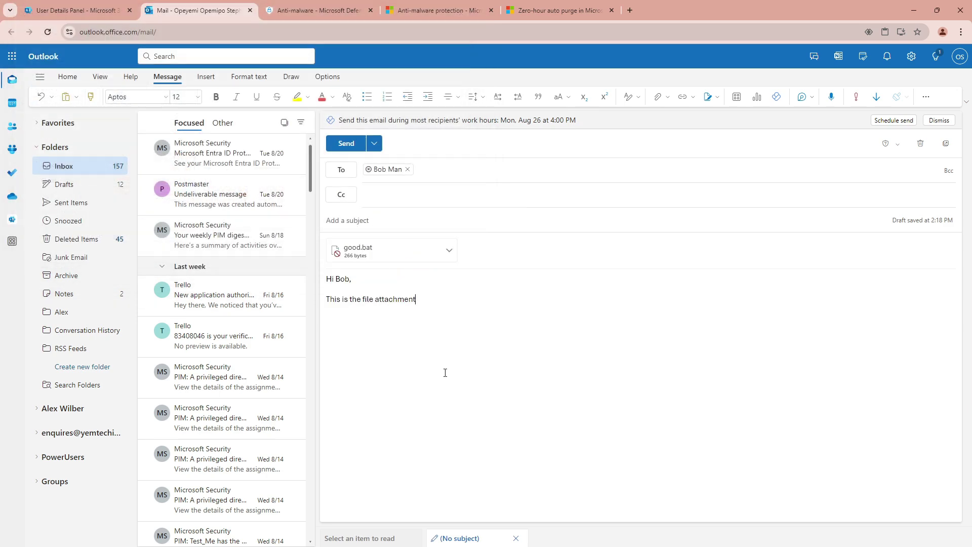
click(347, 144)
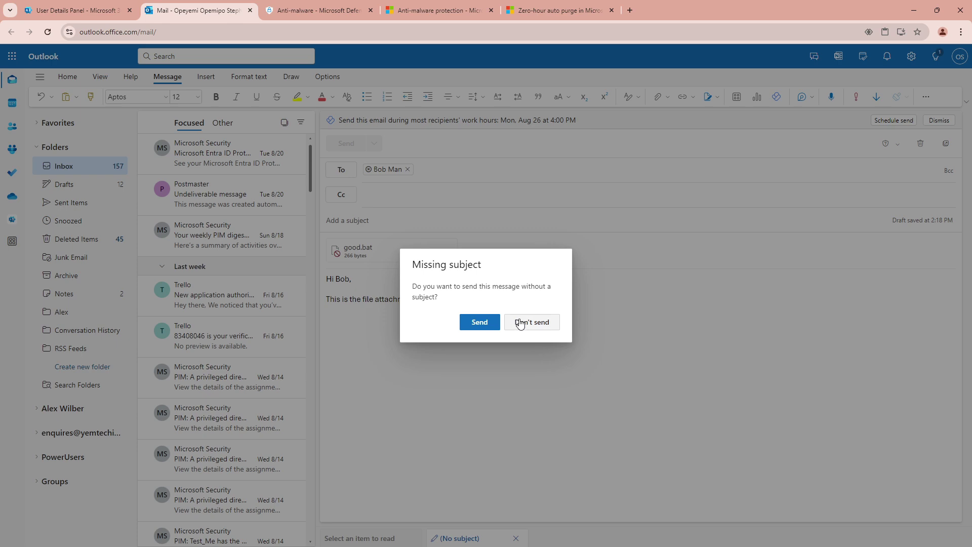
Confirm sending the email even though it has no subject
click(480, 326)
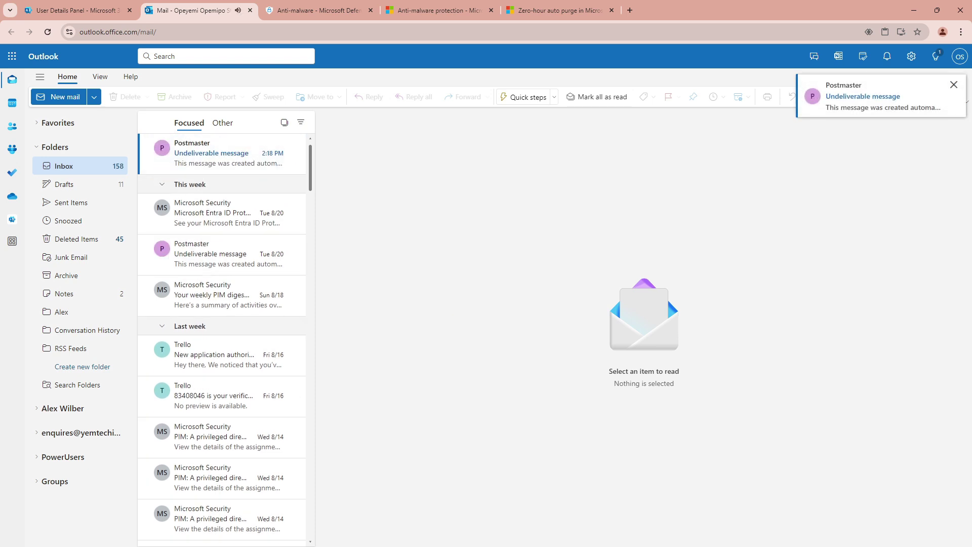
Open the (No subject) delivery failure notice and the Postmaster undeliverable message
click(198, 158)
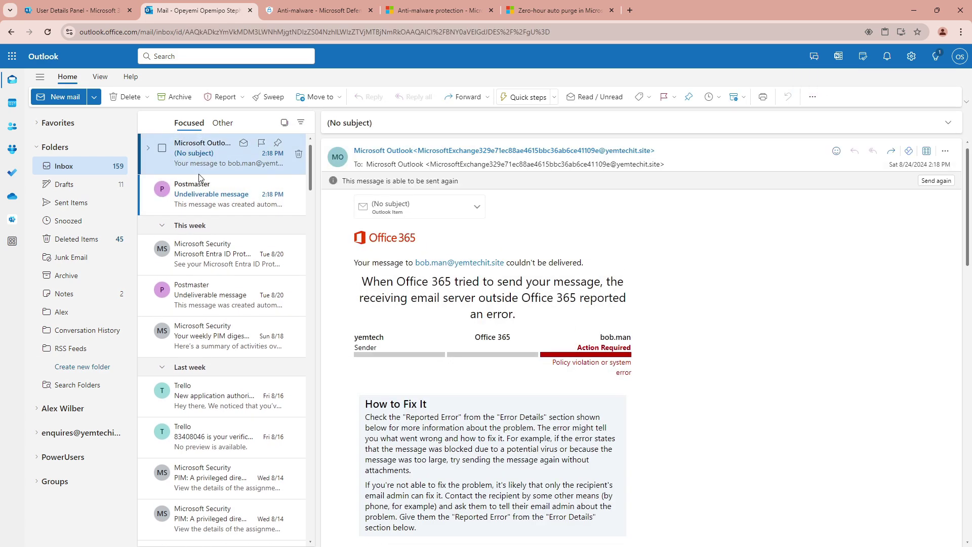
click(198, 201)
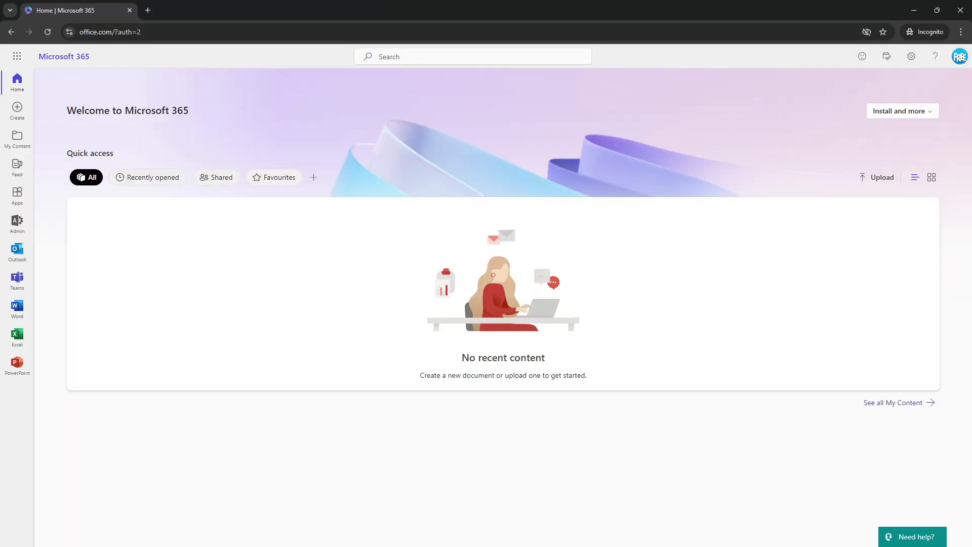
Delete the old 'Test for me' and 'Go now' emails from the recipient's inbox, refresh, and return to the sender
click(17, 250)
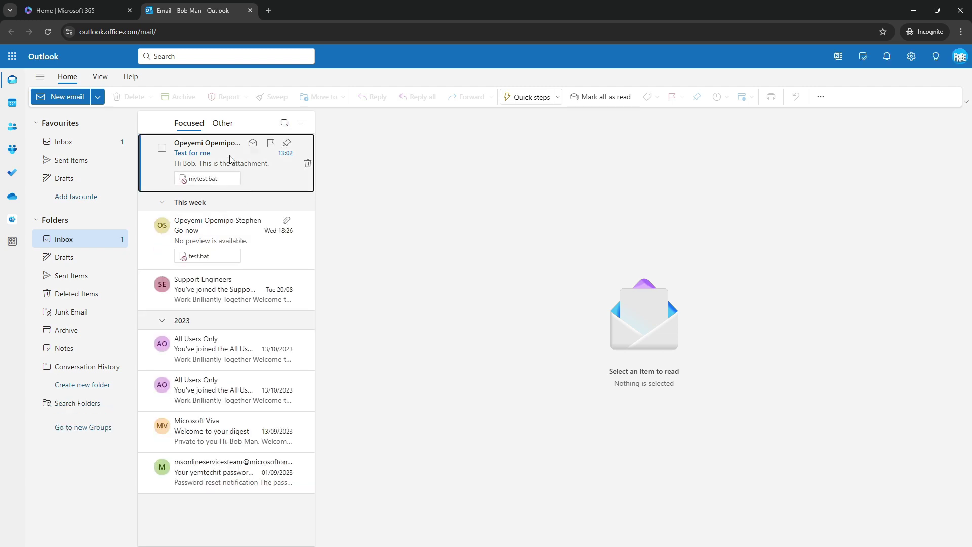
click(229, 156)
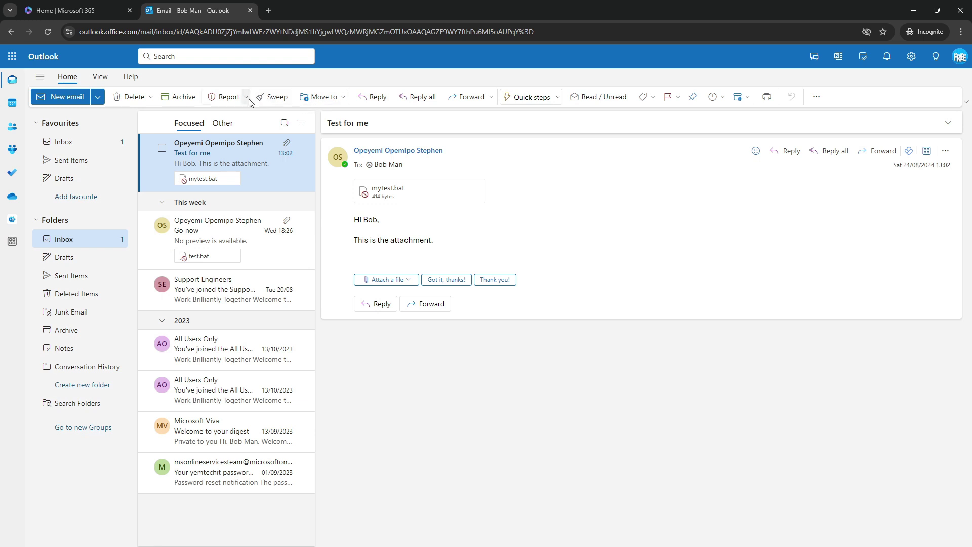
click(134, 100)
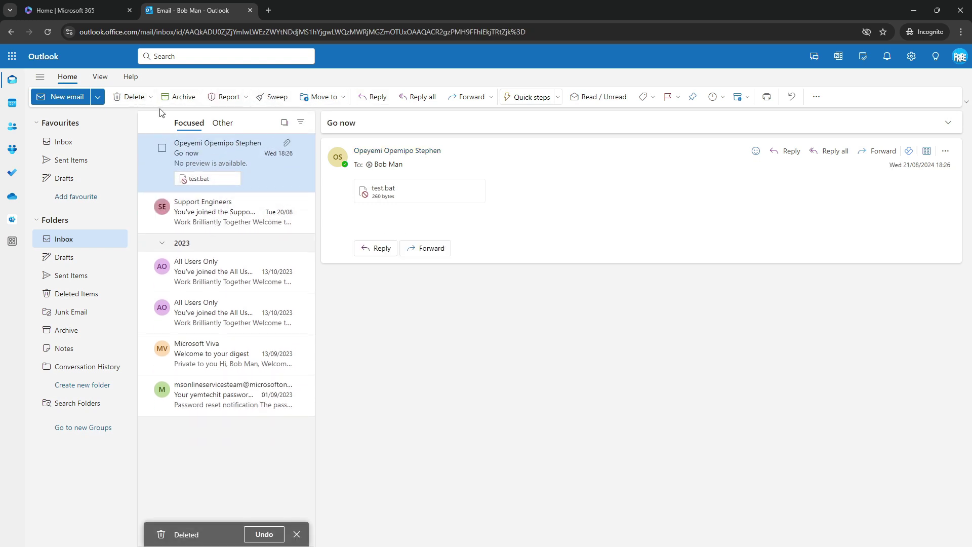
click(133, 98)
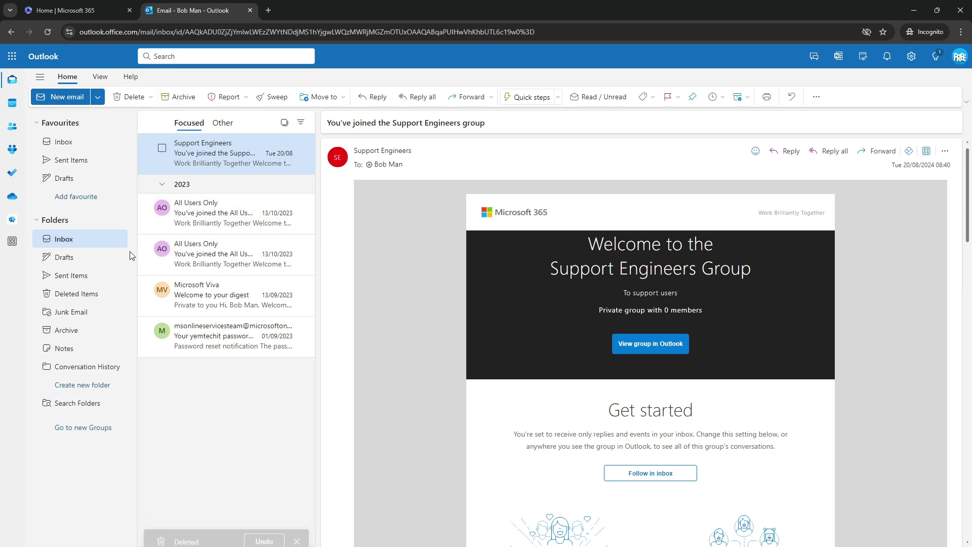
click(46, 31)
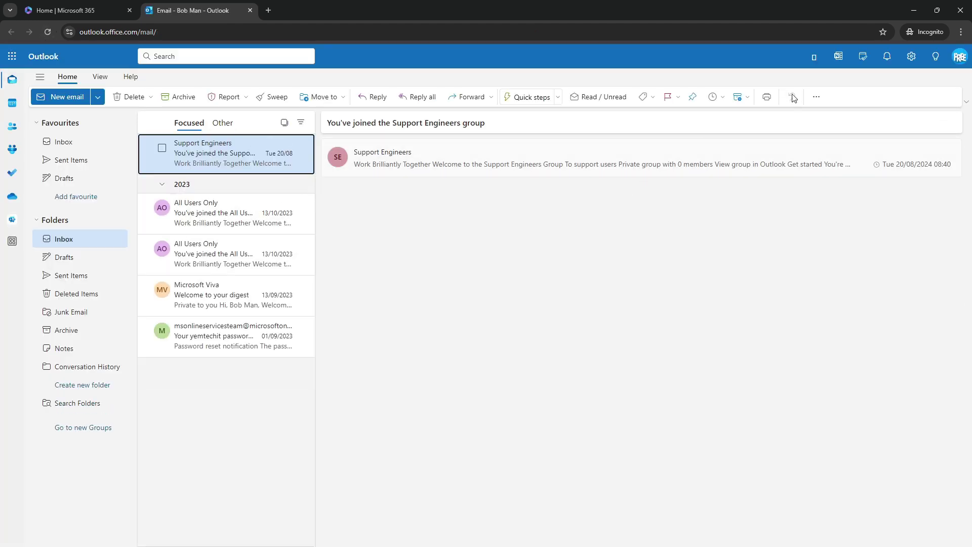
click(914, 10)
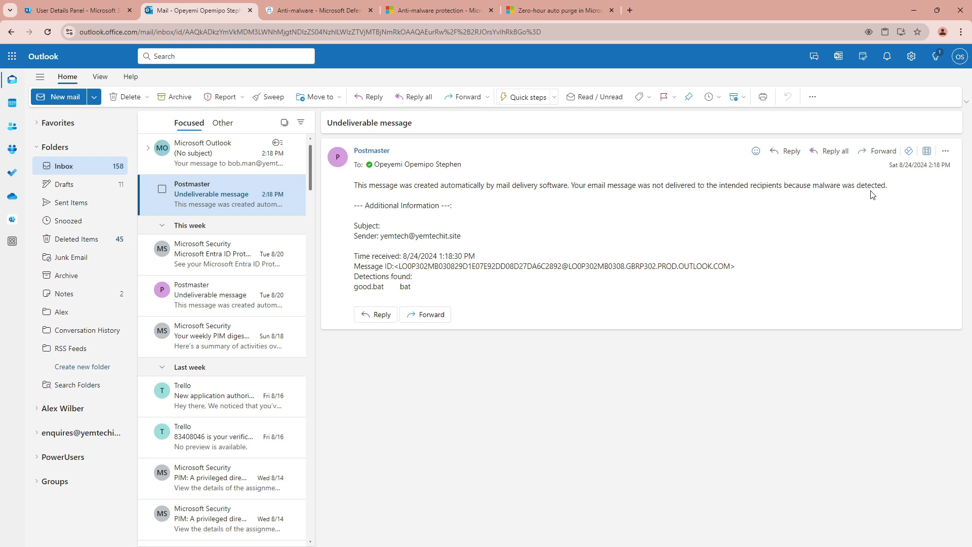
Highlight the malware-detected sentence and Time received value, then open the (No subject) delivery-failure notice
drag(889, 186, 501, 195)
click(459, 196)
drag(358, 194, 357, 190)
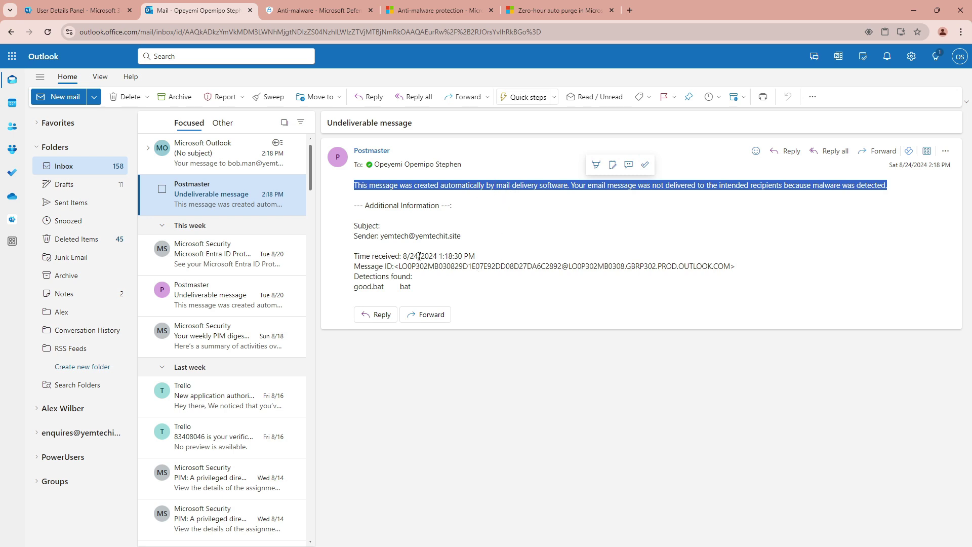
drag(390, 257, 475, 257)
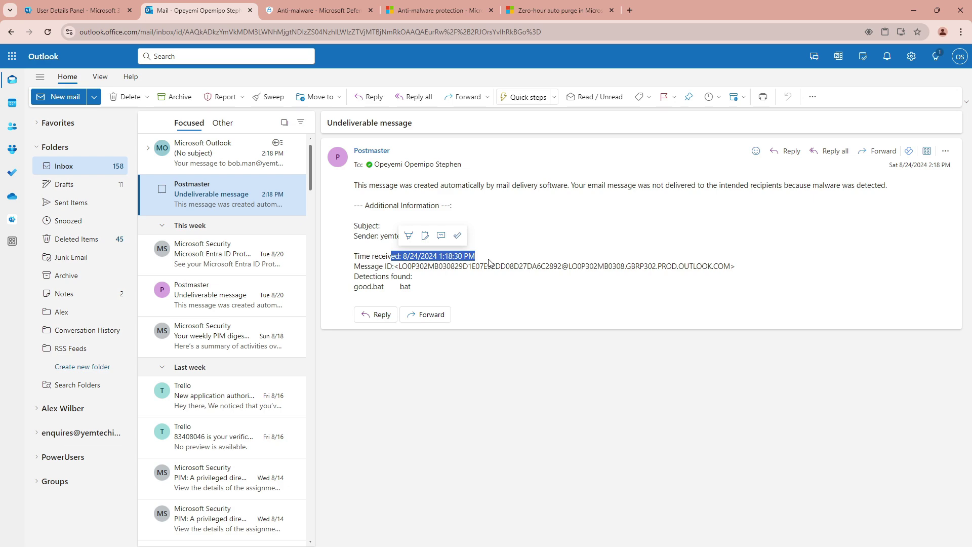
click(209, 157)
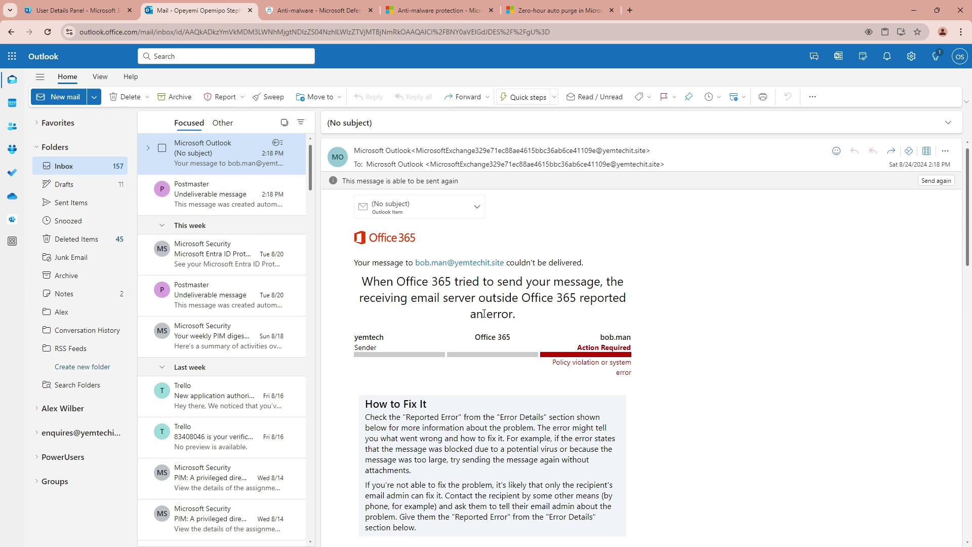
Read through the NDR's 550 5.0.350 admin guidance, then return to the recipient's User Details Panel
scroll(525, 296, down, 4)
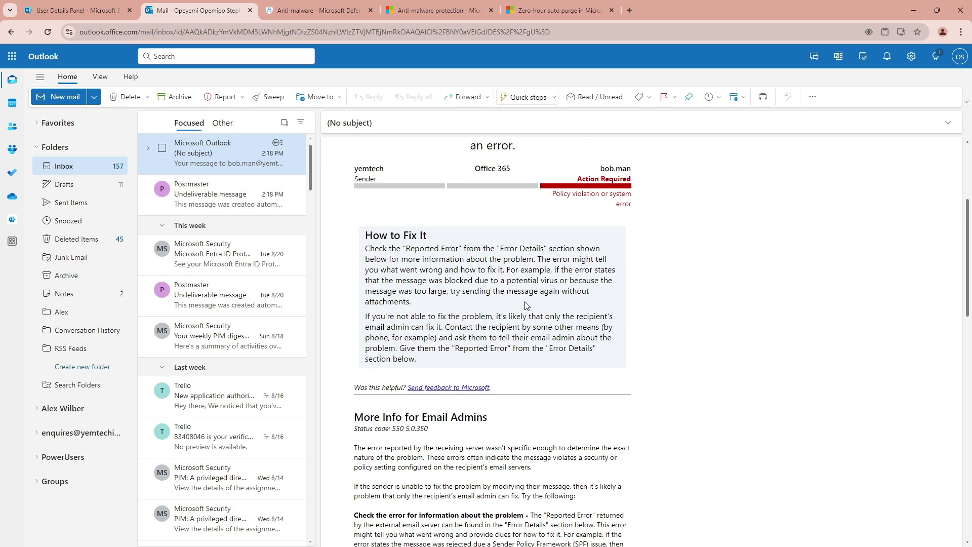
scroll(526, 299, up, 4)
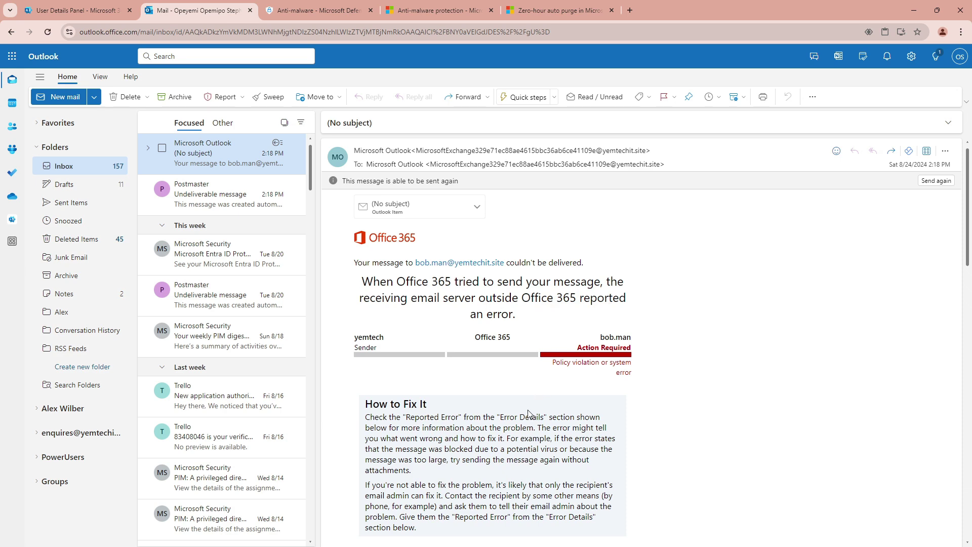
scroll(529, 413, down, 3)
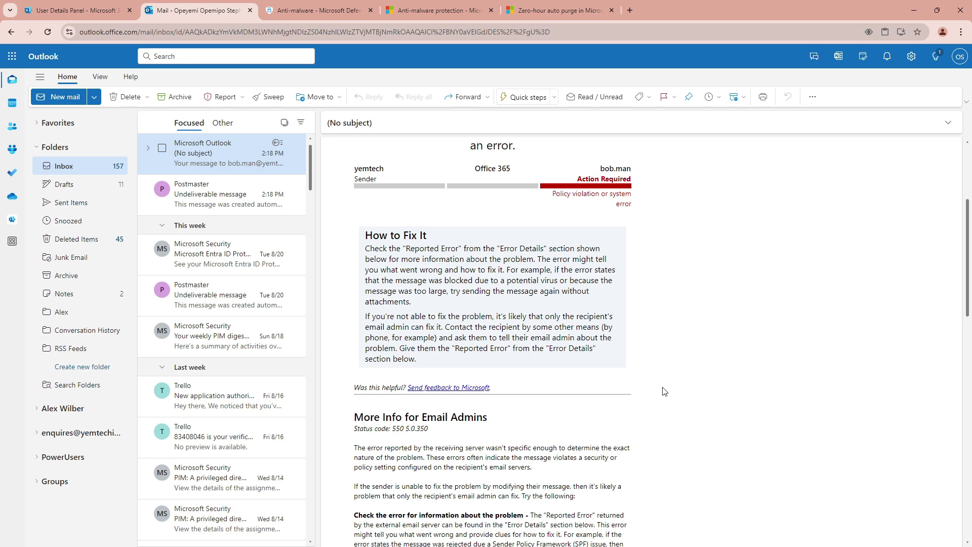
scroll(517, 409, down, 3)
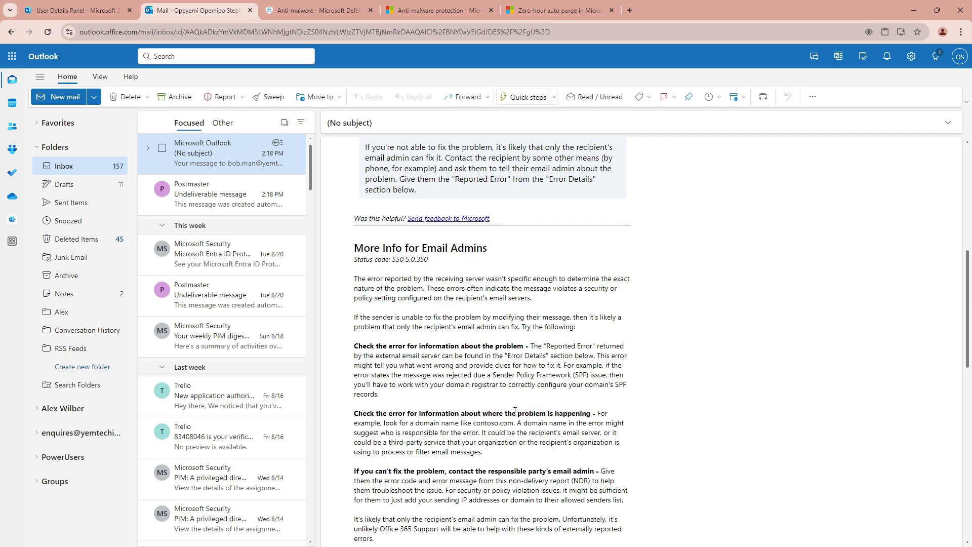
scroll(516, 410, up, 3)
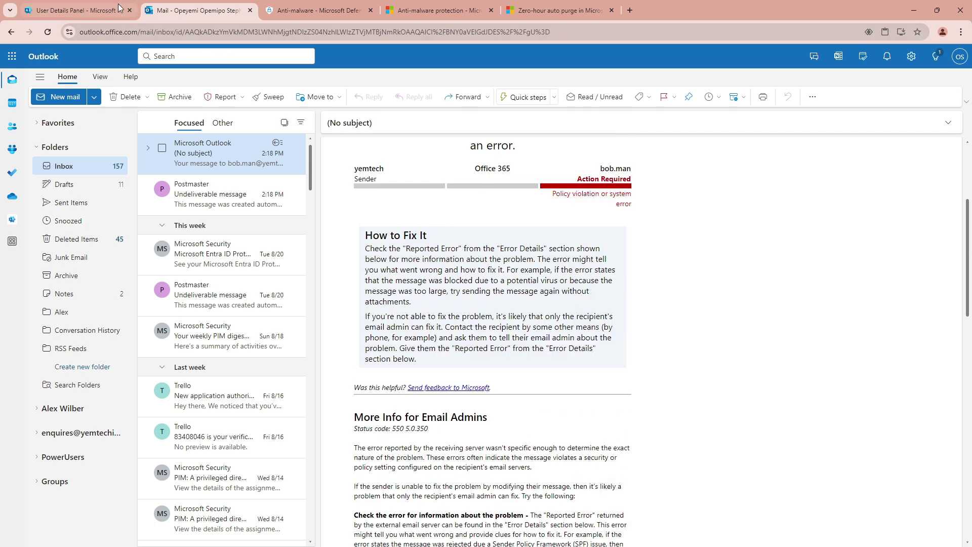
click(77, 12)
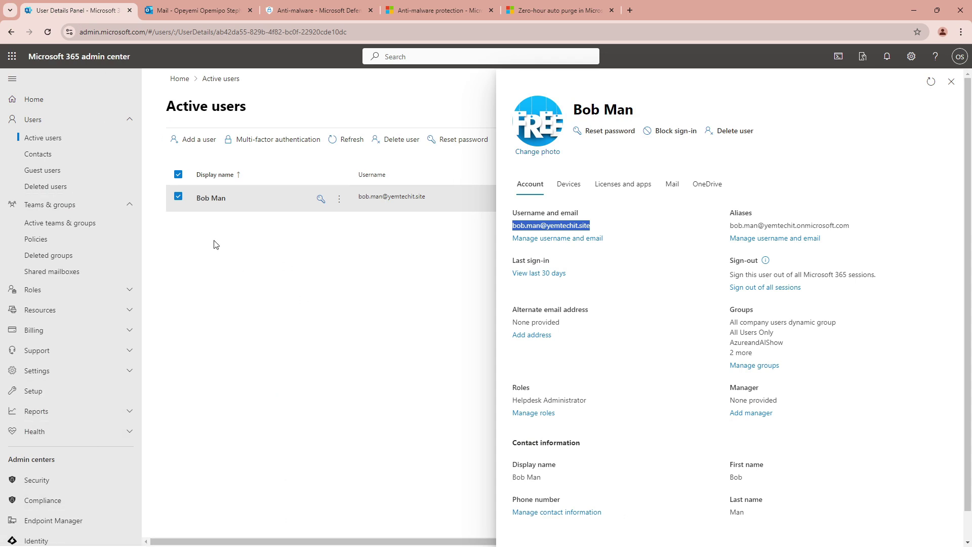
Open the Exchange admin center from Admin centers and expand Mail flow
scroll(91, 489, down, 3)
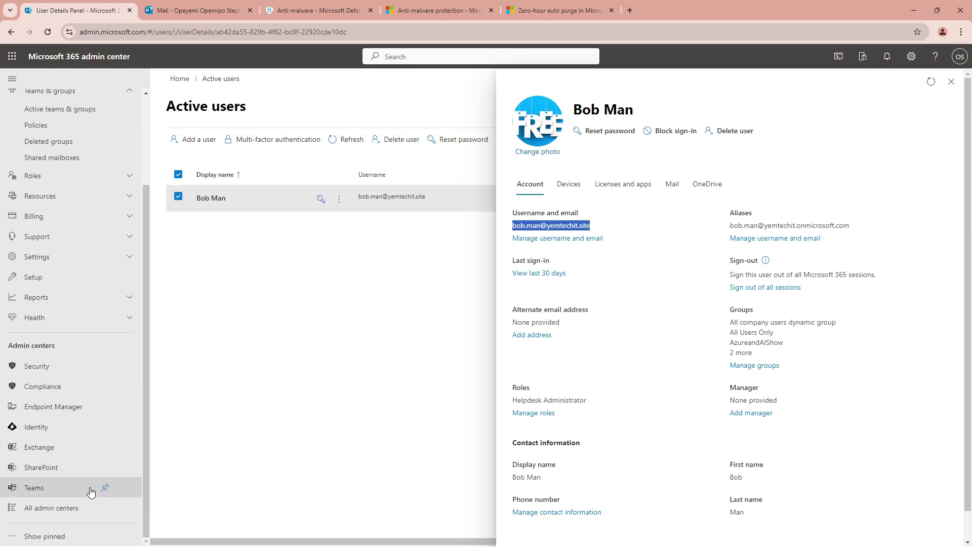
click(48, 447)
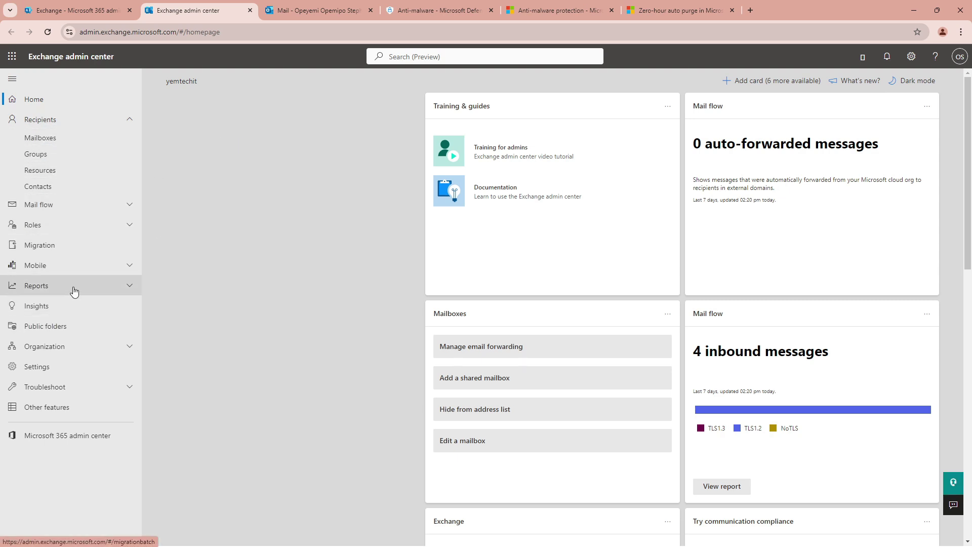
click(127, 208)
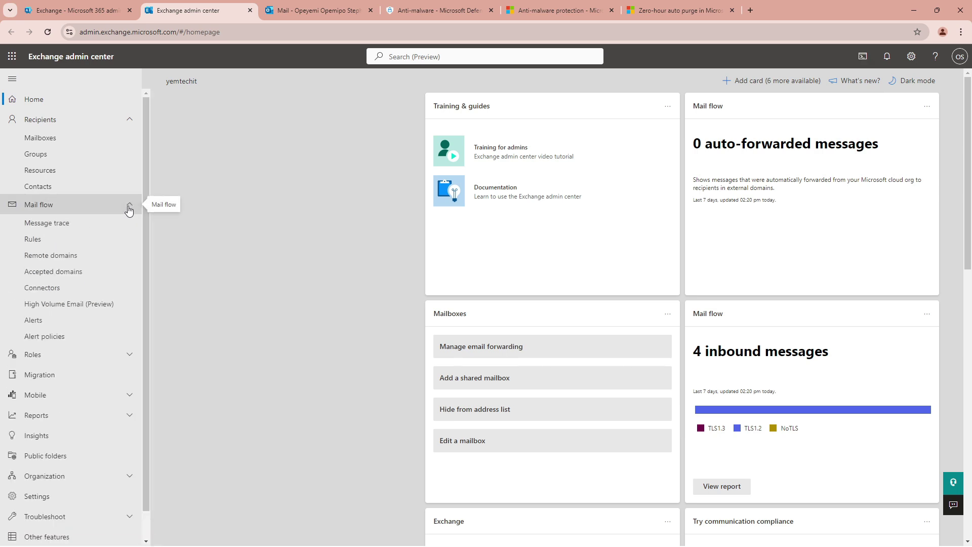
Start a new message trace with the admin account as the sender
click(44, 229)
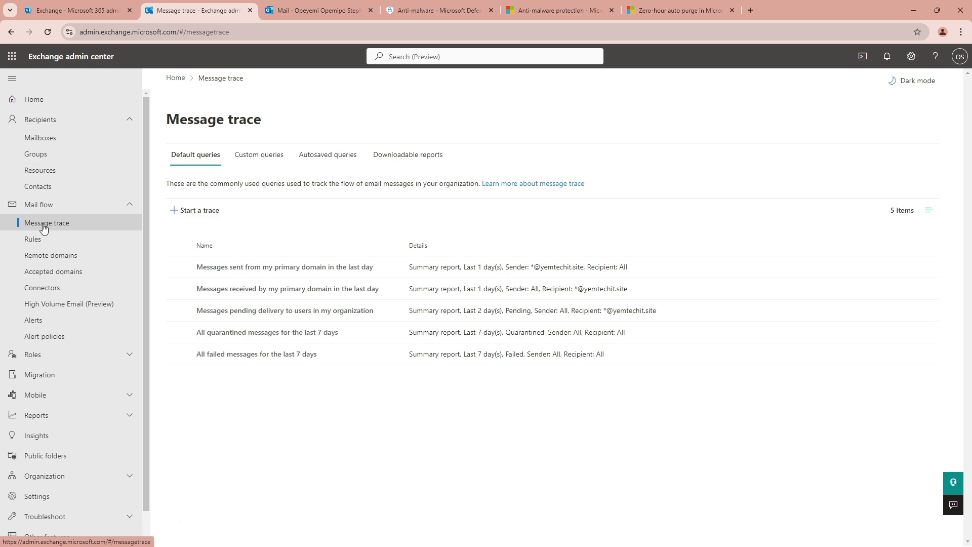
click(205, 217)
click(756, 176)
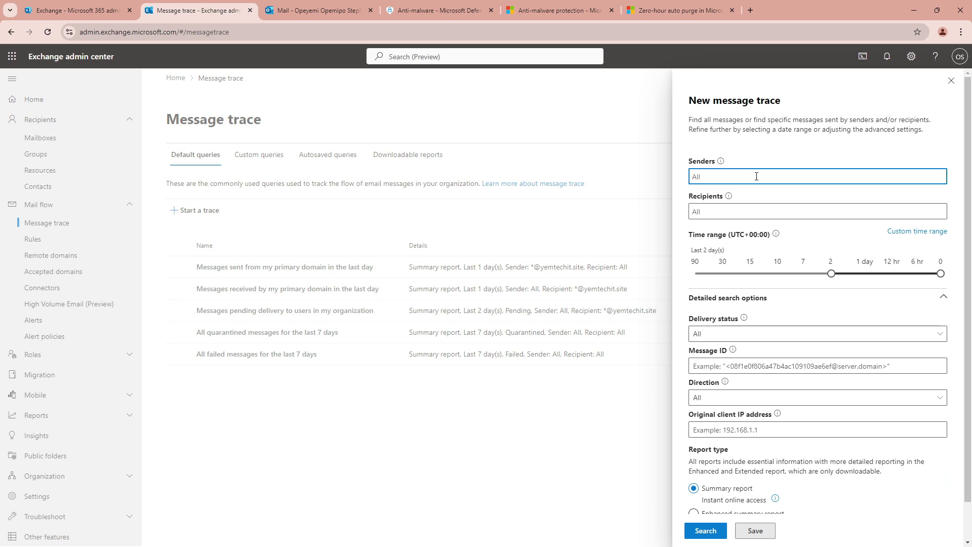
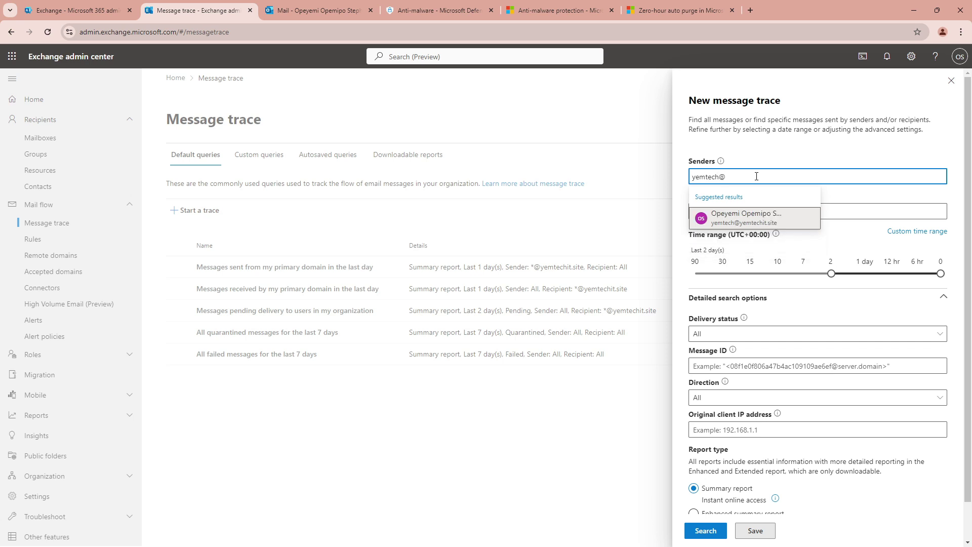
click(761, 220)
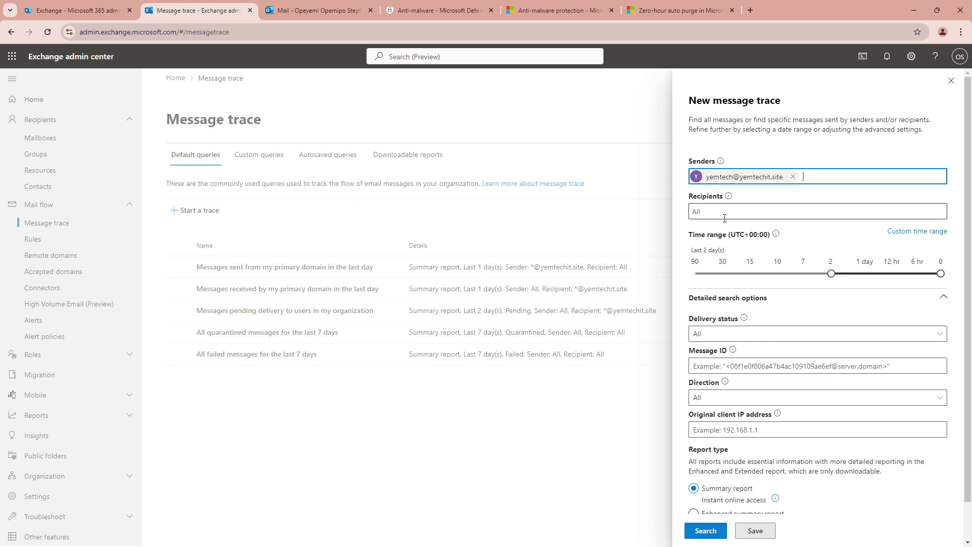
Add the test recipient's address, widen the range to the last 7 days, and run the search
click(707, 213)
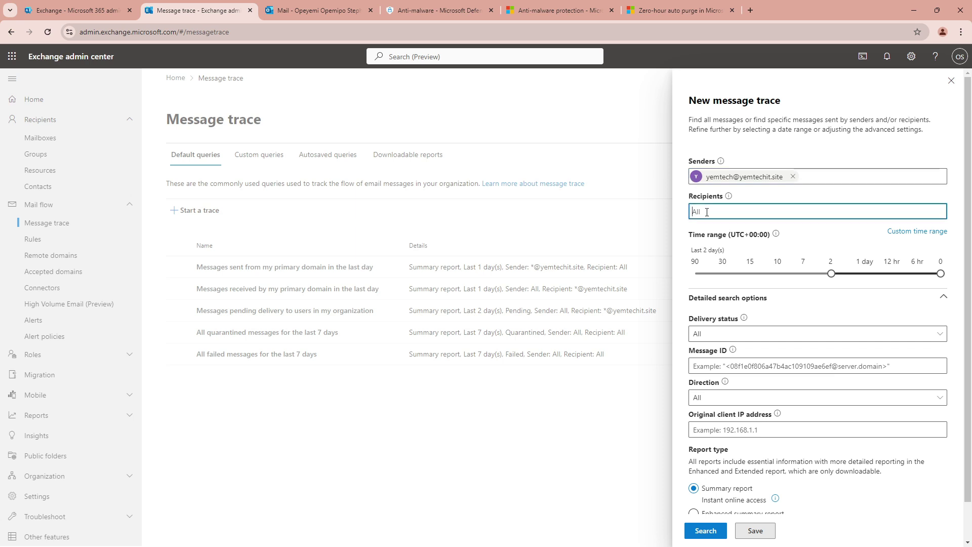
text(bo)
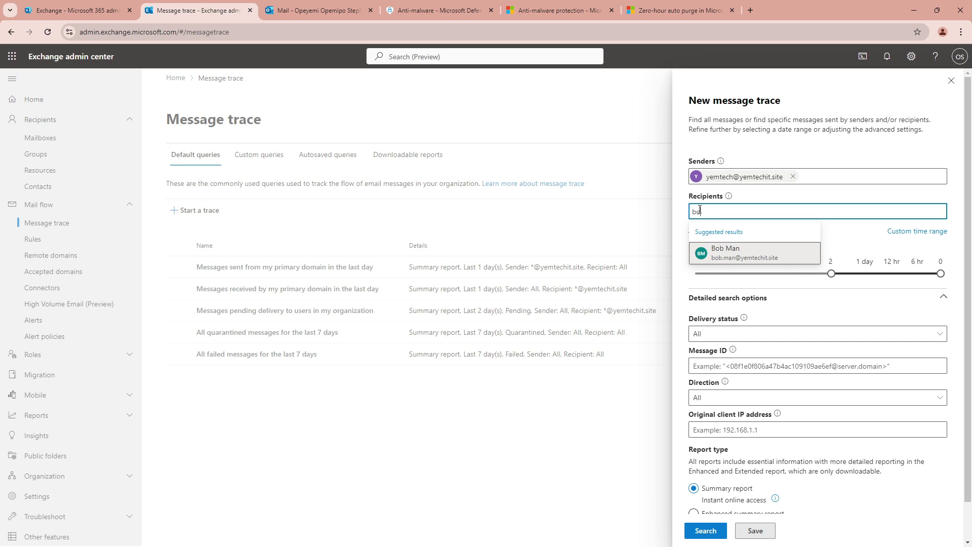
click(736, 257)
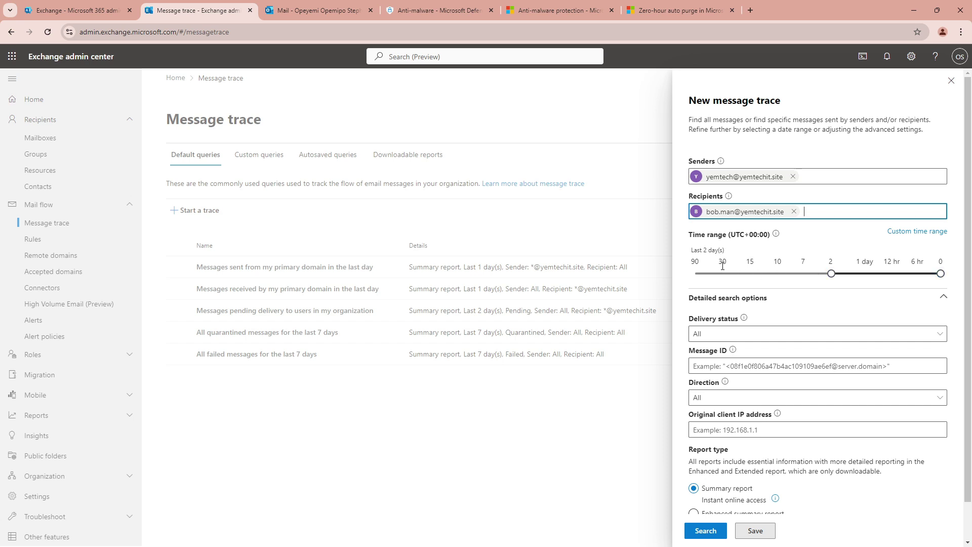
click(832, 277)
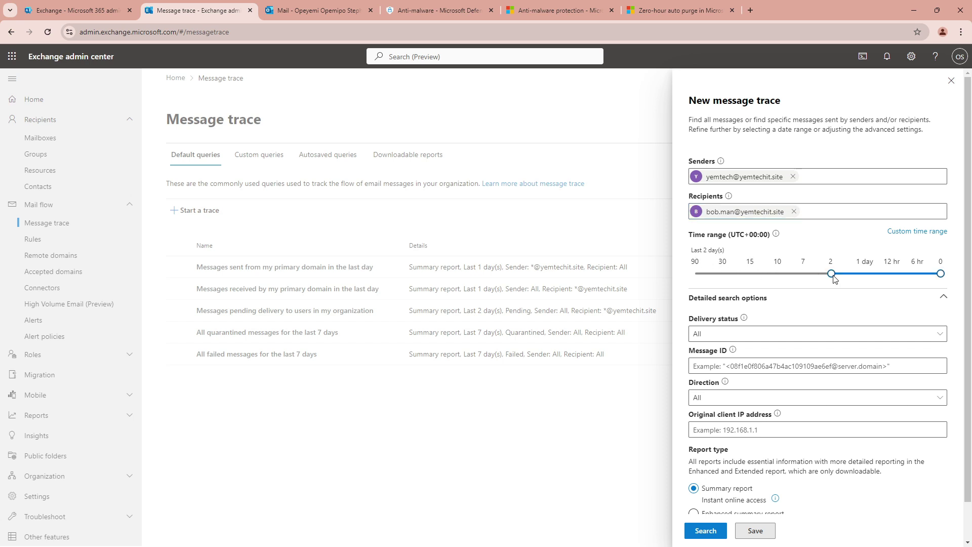
mouse_move(836, 278)
mouse_down()
mouse_move(809, 277)
mouse_move(831, 276)
mouse_up()
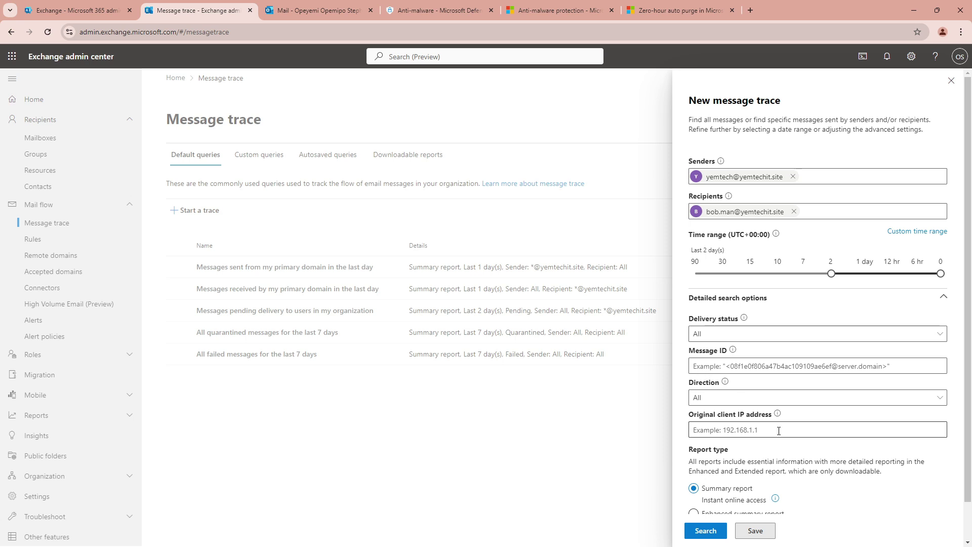
scroll(780, 432, down, 2)
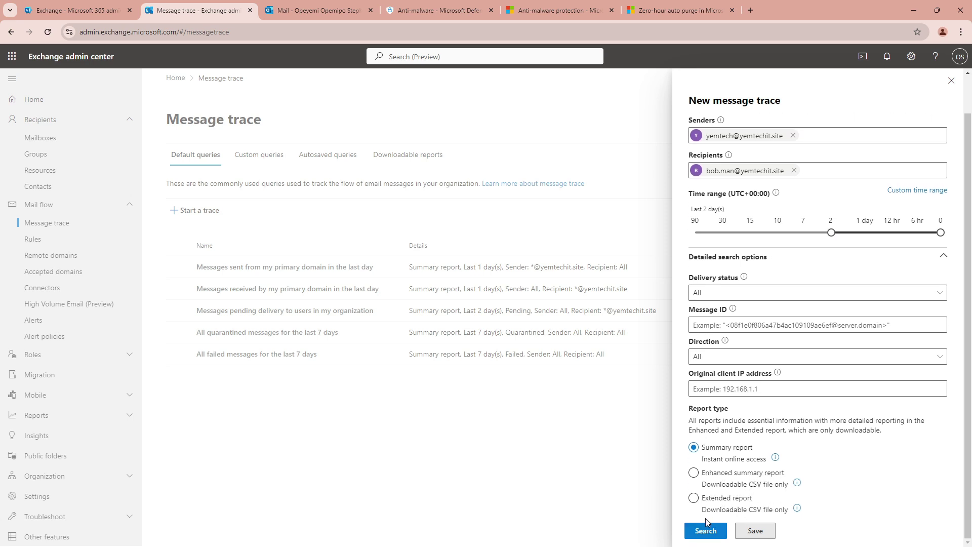
click(705, 531)
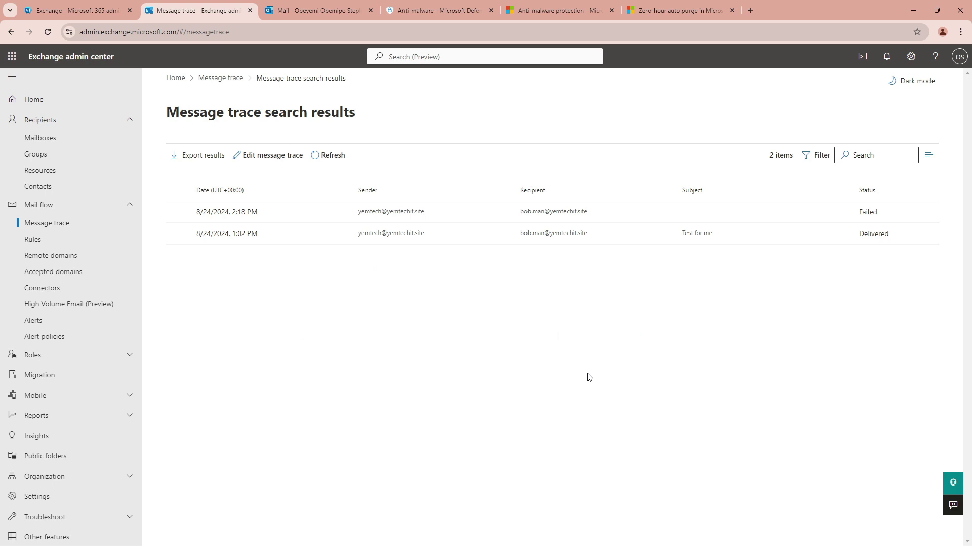
Open the failed 2:18 PM message's details and highlight the 550 5.0.350 blocked-attachment error
click(221, 214)
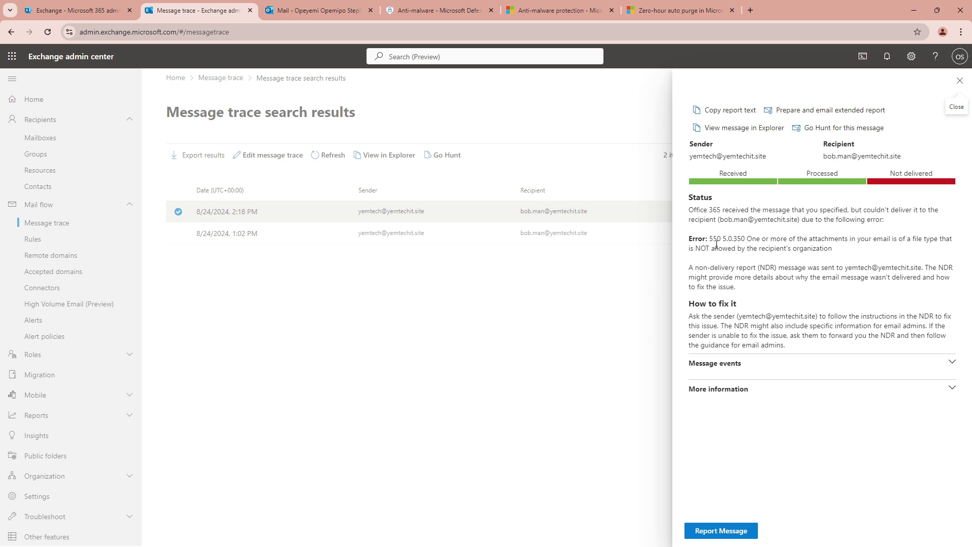
drag(715, 248, 799, 239)
click(795, 252)
Cross-check the recipient's inbox, user details and bounce notice, then open the AMW001 policy in Defender
key(alt+Tab)
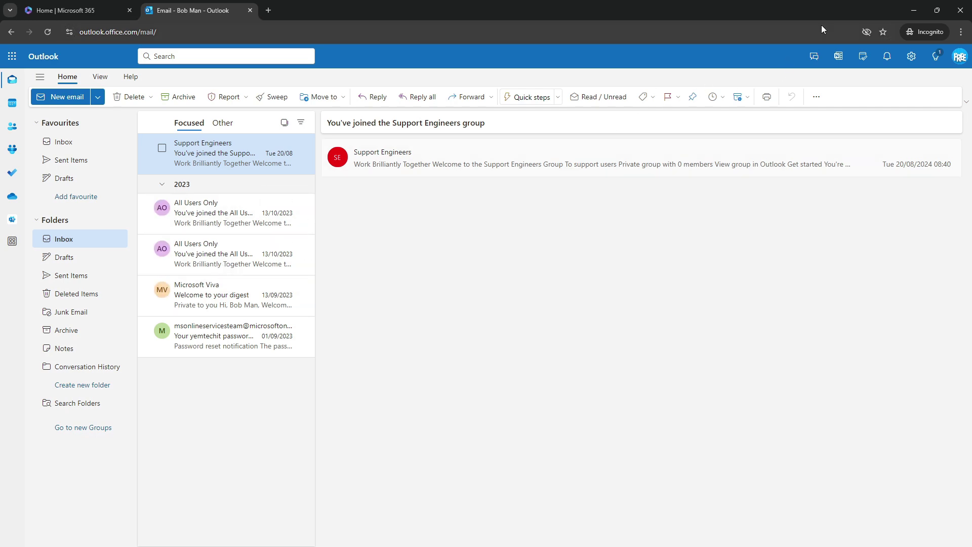
click(915, 9)
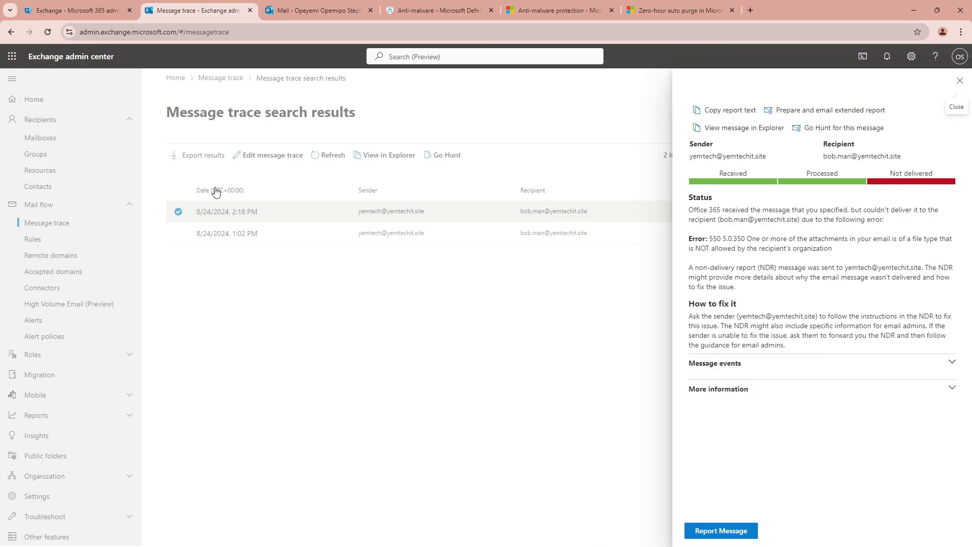
click(85, 10)
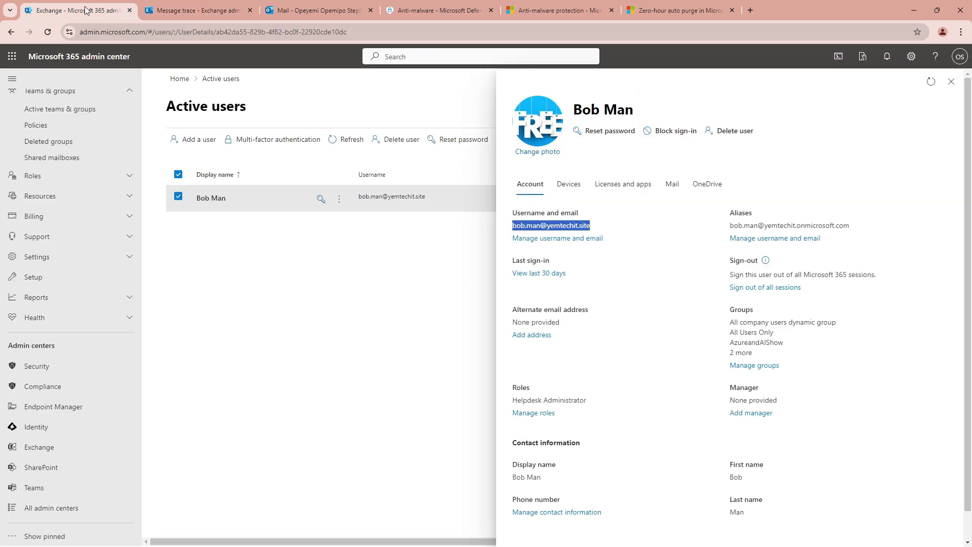
click(216, 9)
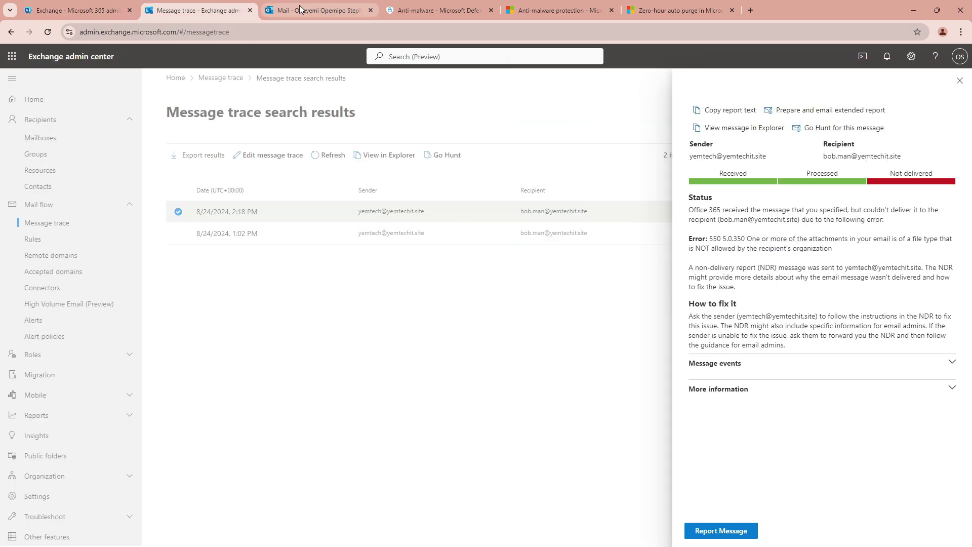
click(313, 10)
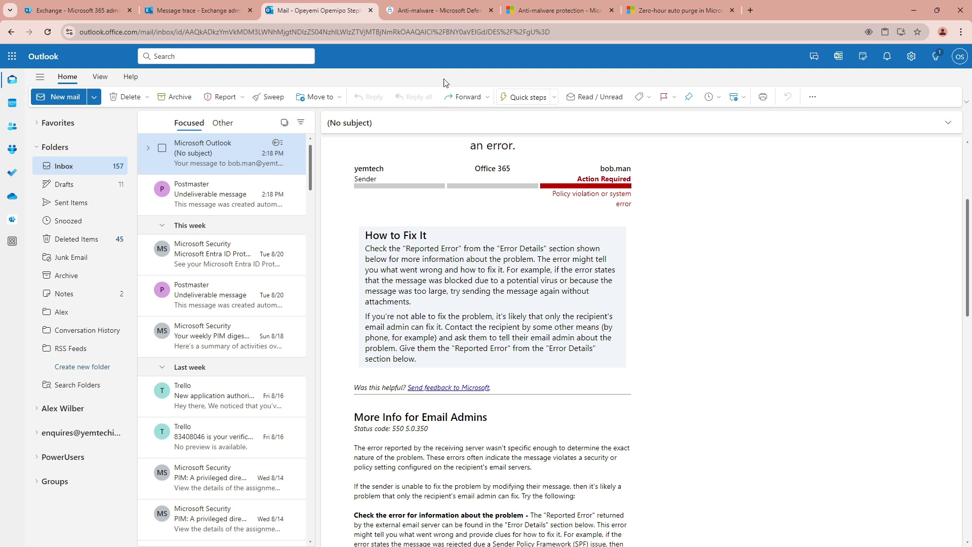
click(421, 13)
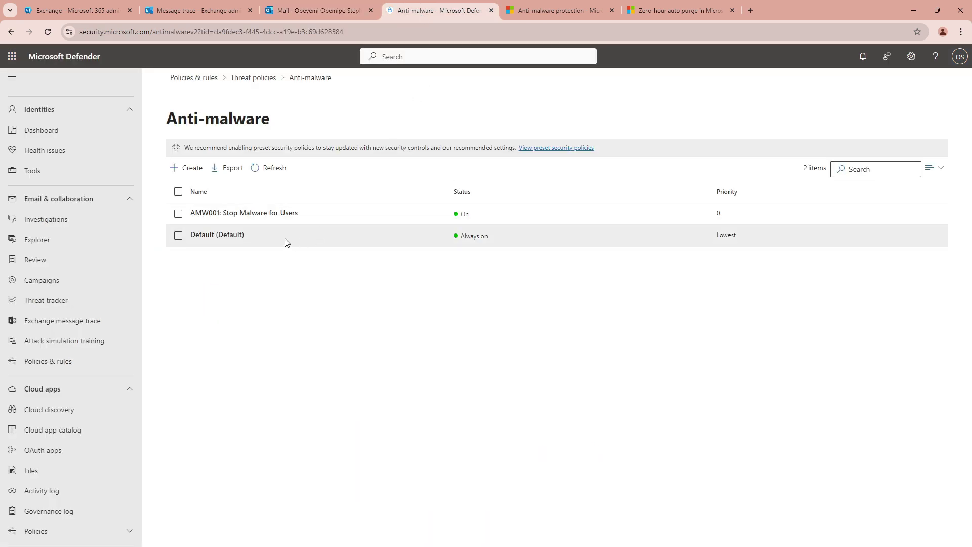
click(262, 215)
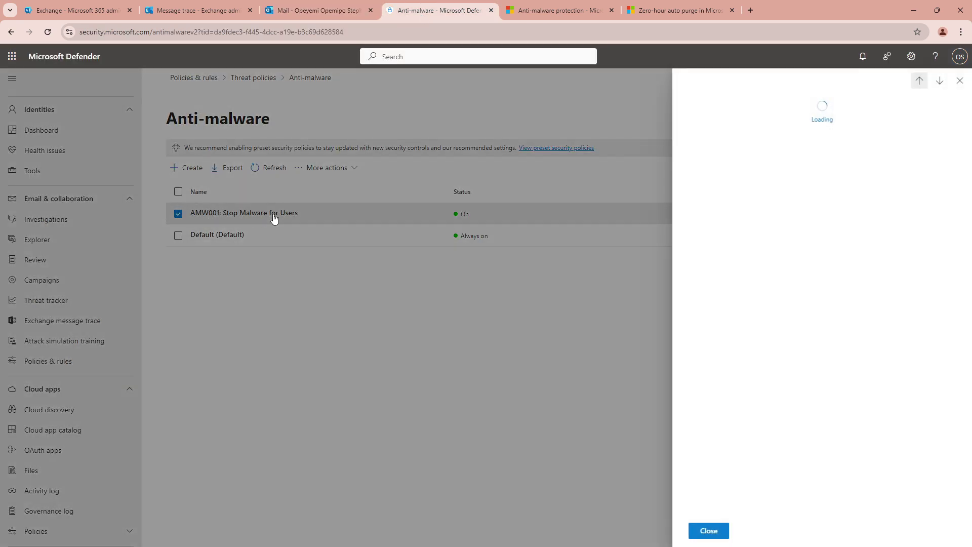